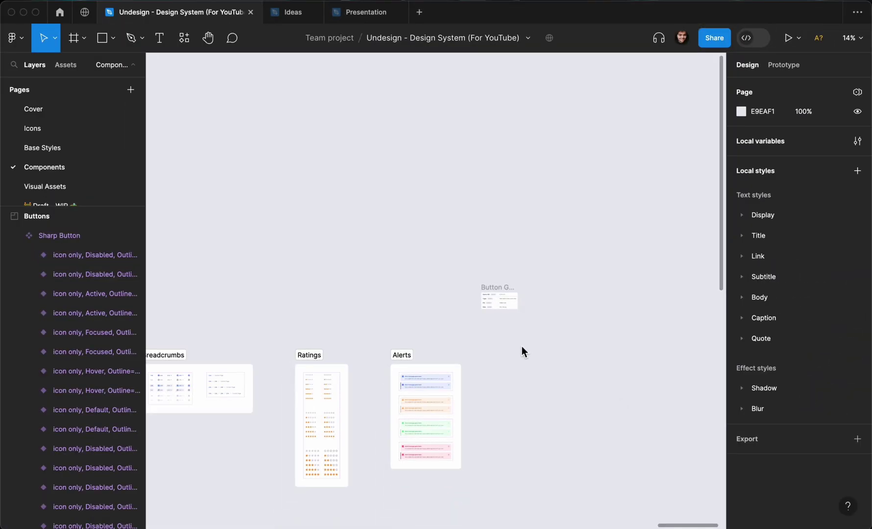
Pan and zoom from the Button Groups spec table to the Sharp Button and Primary Button sets.
scroll(507, 337, "left", 1)
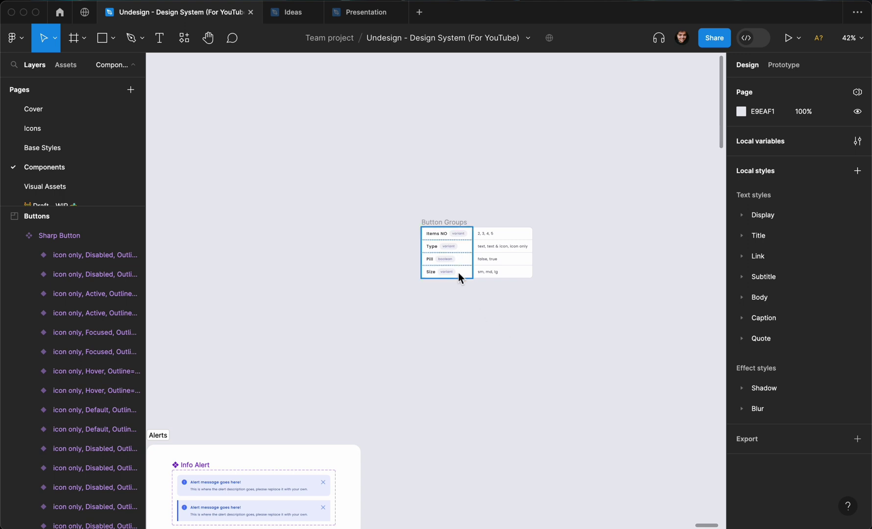
scroll(458, 272, "up", 3)
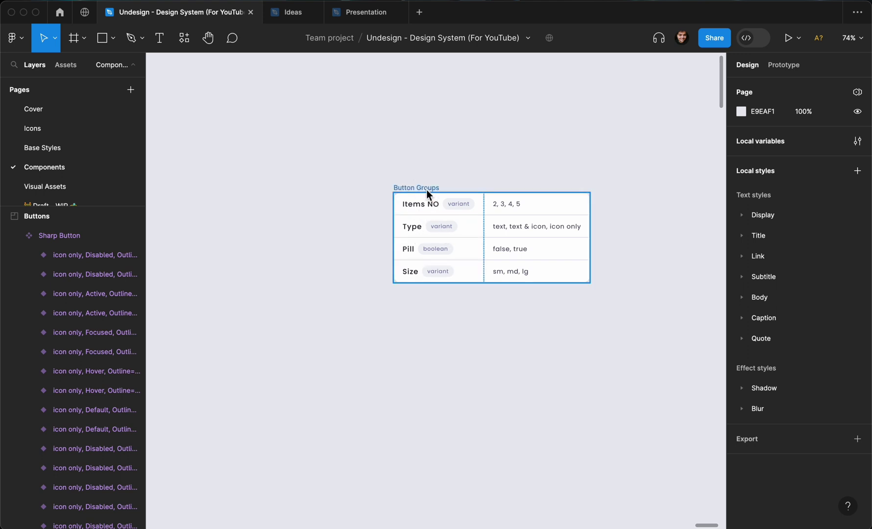
scroll(373, 187, "down", 3)
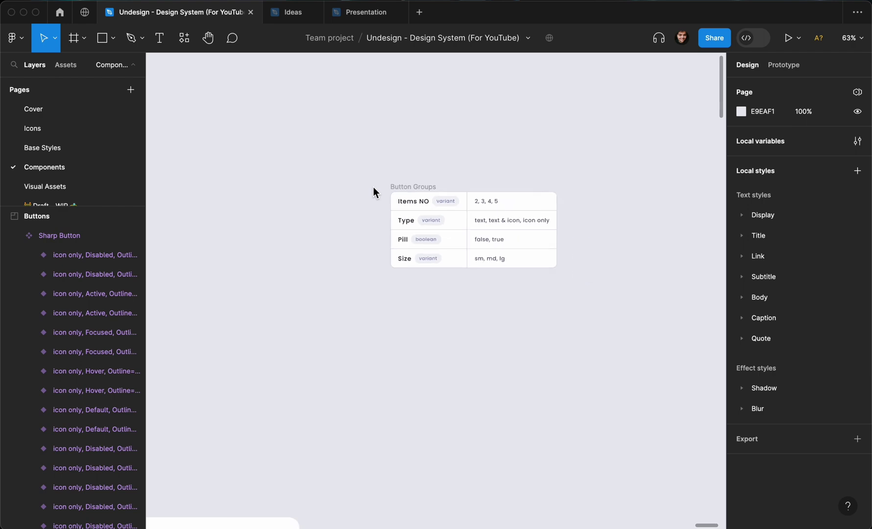
scroll(372, 189, "down", 10)
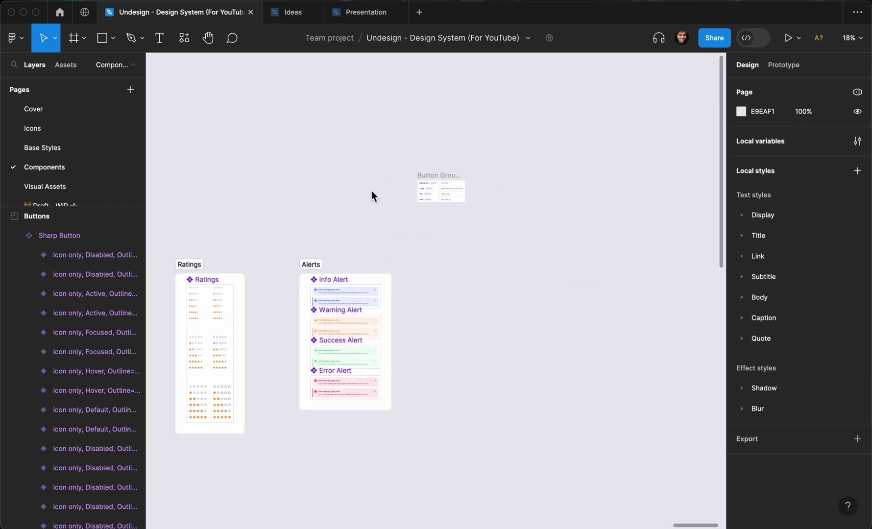
scroll(371, 193, "left", 10)
scroll(372, 193, "down", 3)
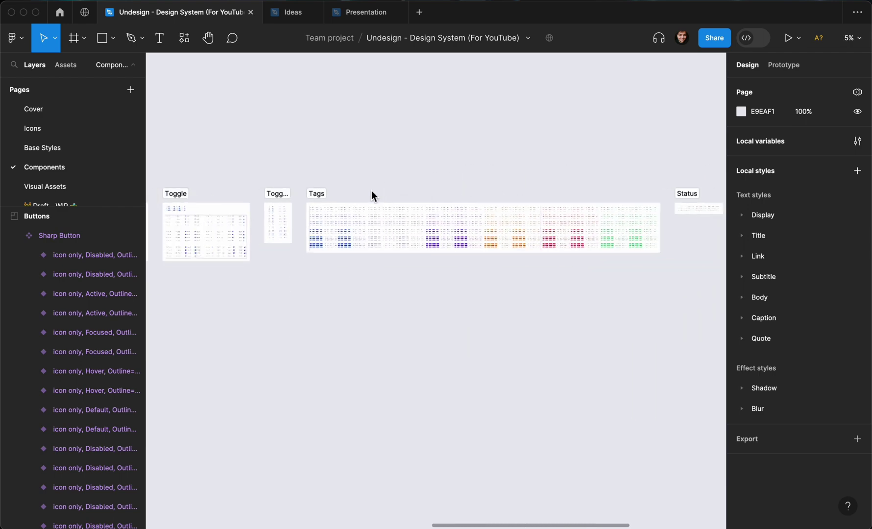
scroll(371, 191, "left", 5)
scroll(371, 191, "up", 5)
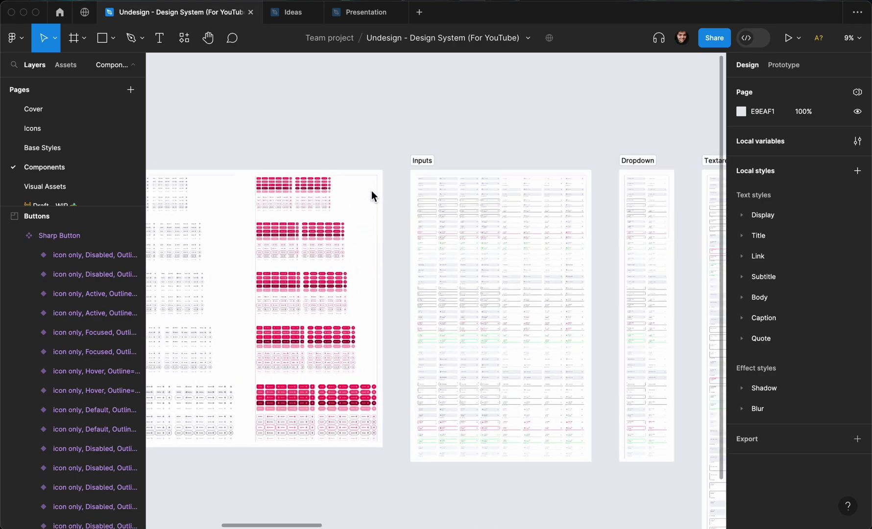
scroll(372, 192, "up", 8)
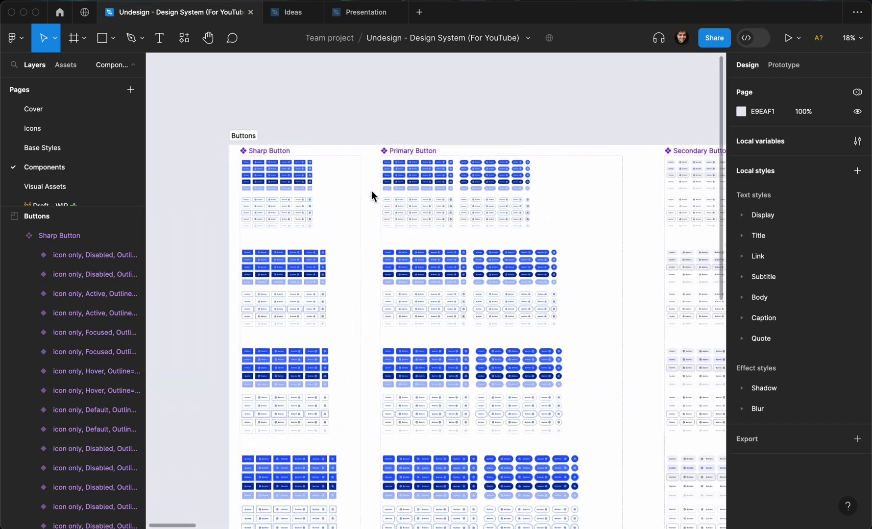
scroll(371, 190, "up", 1)
Inspect the Primary Button component set and a Sharp Button variant, then deselect.
left_click(420, 137)
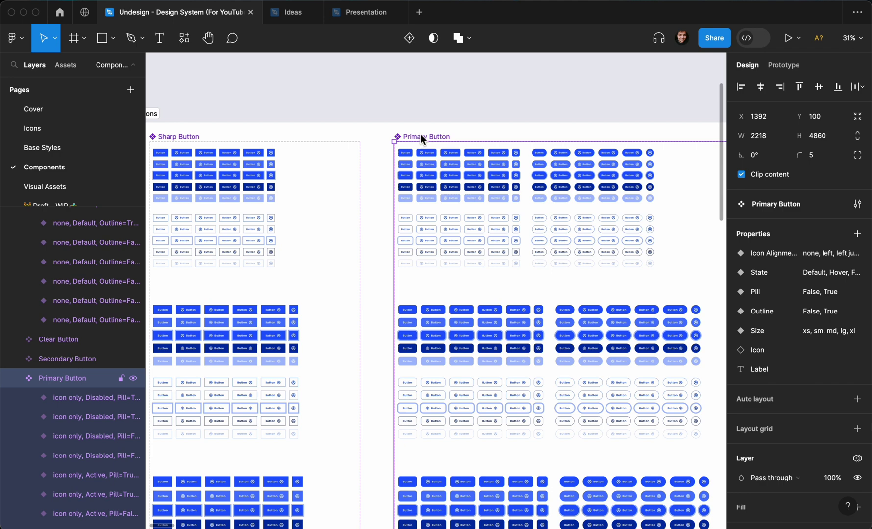
scroll(437, 143, "down", 2)
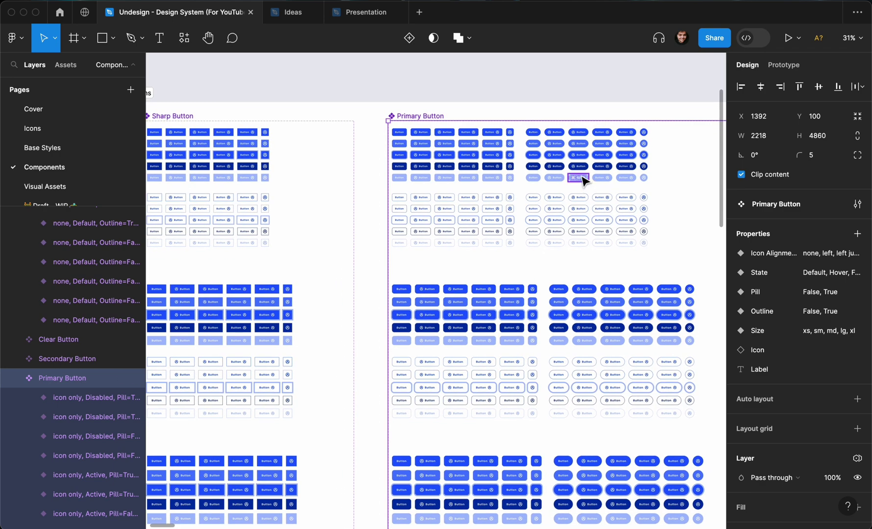
scroll(543, 189, "left", 10)
scroll(543, 189, "up", 6)
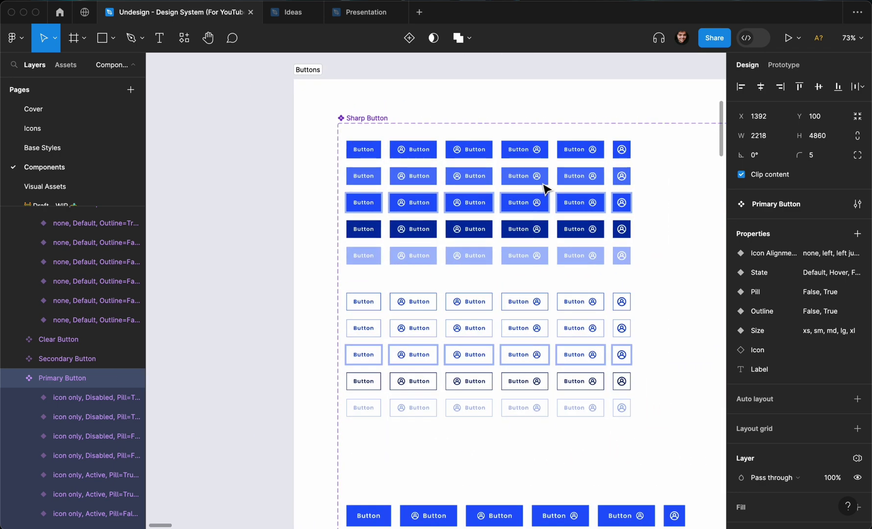
left_click(514, 153)
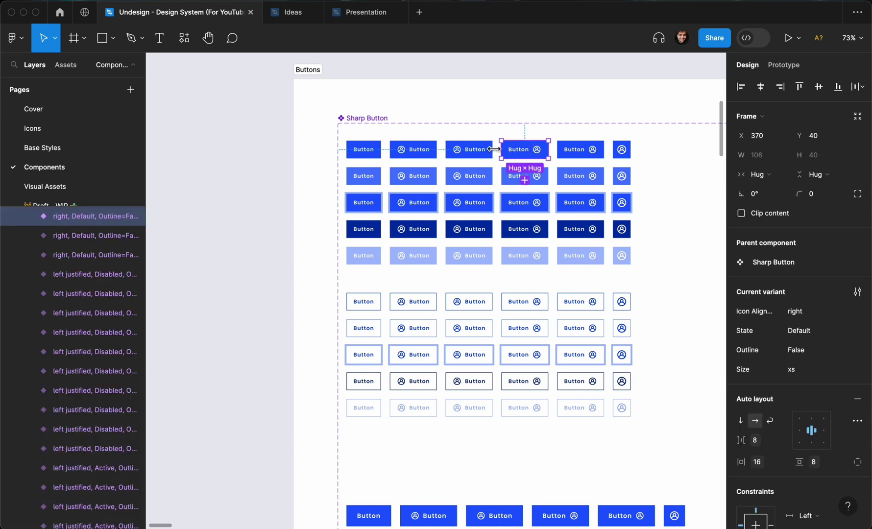
scroll(570, 161, "down", 4)
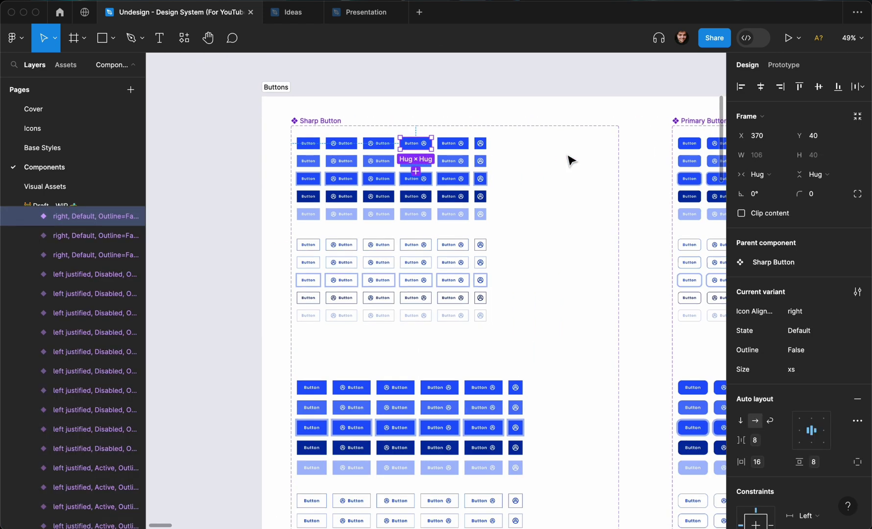
scroll(595, 153, "right", 5)
scroll(595, 153, "down", 2)
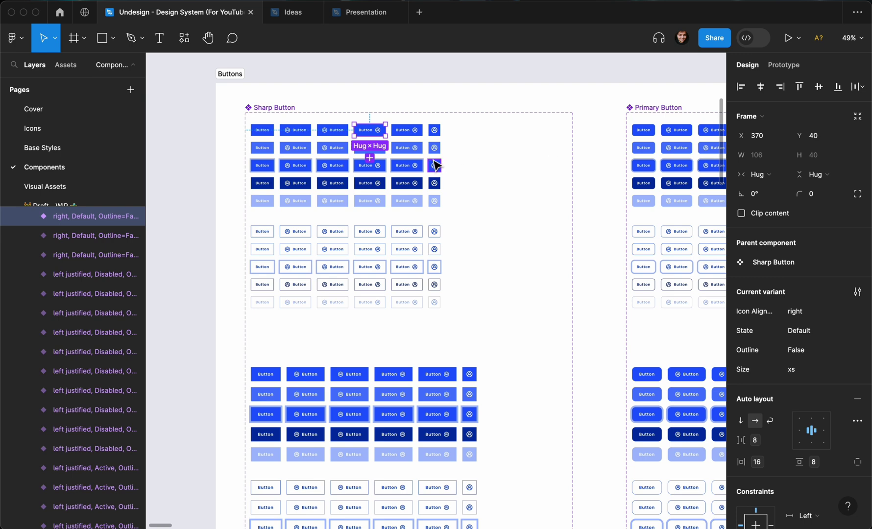
scroll(435, 166, "down", 2)
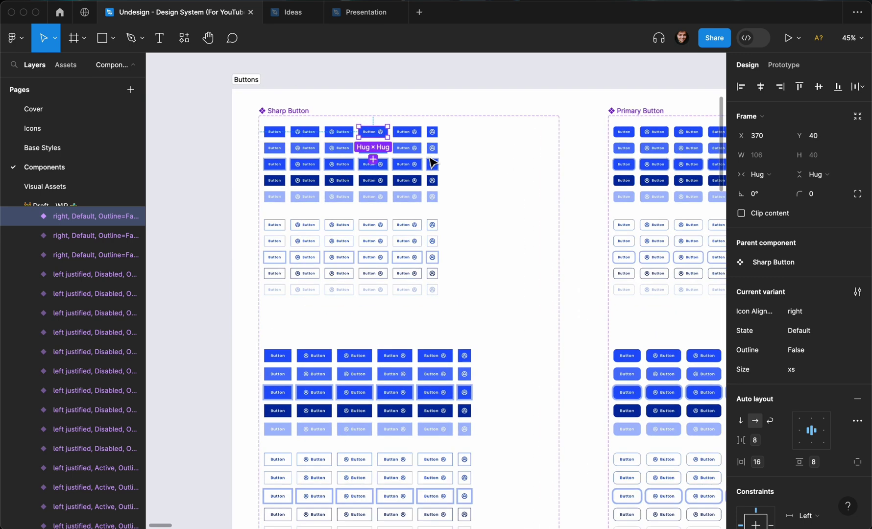
left_click(473, 147)
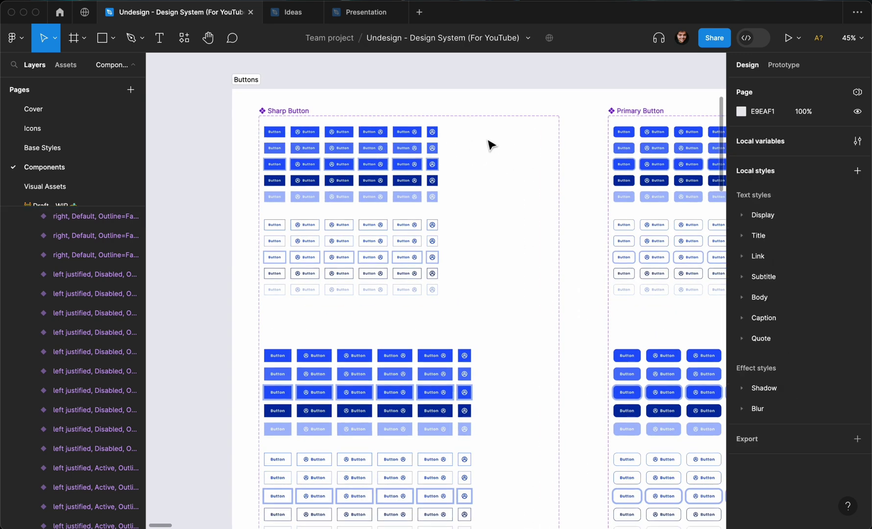
Reselect the Primary Button set and inspect a right-justified Hover Sharp Button variant.
left_click(617, 116)
scroll(607, 162, "right", 5)
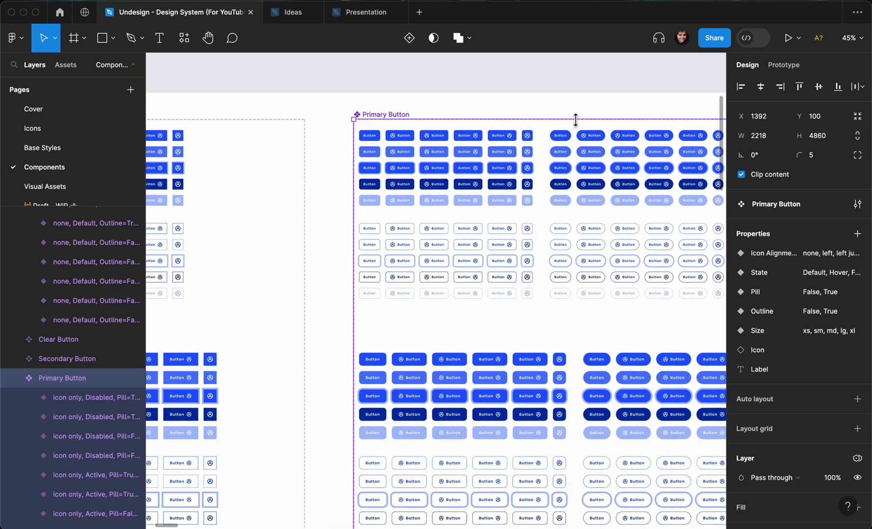
scroll(474, 252, "left", 2)
scroll(341, 196, "left", 4)
scroll(340, 197, "up", 1)
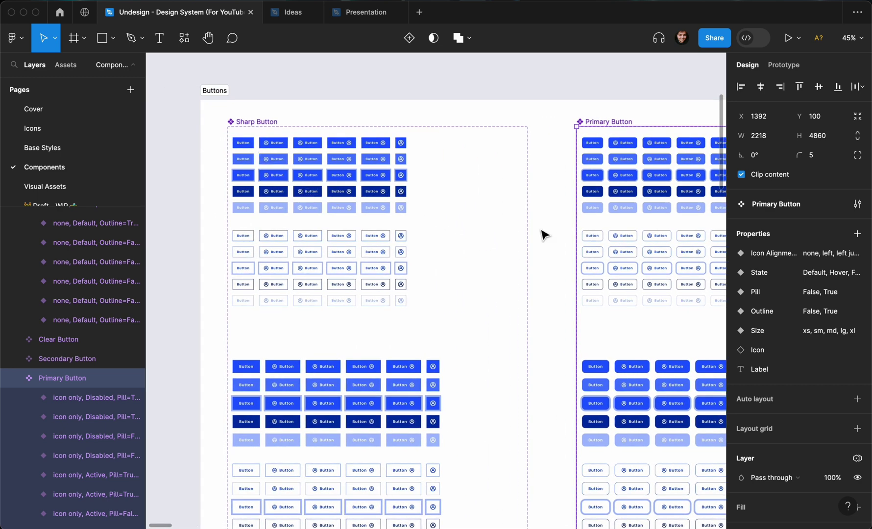
left_click(382, 157)
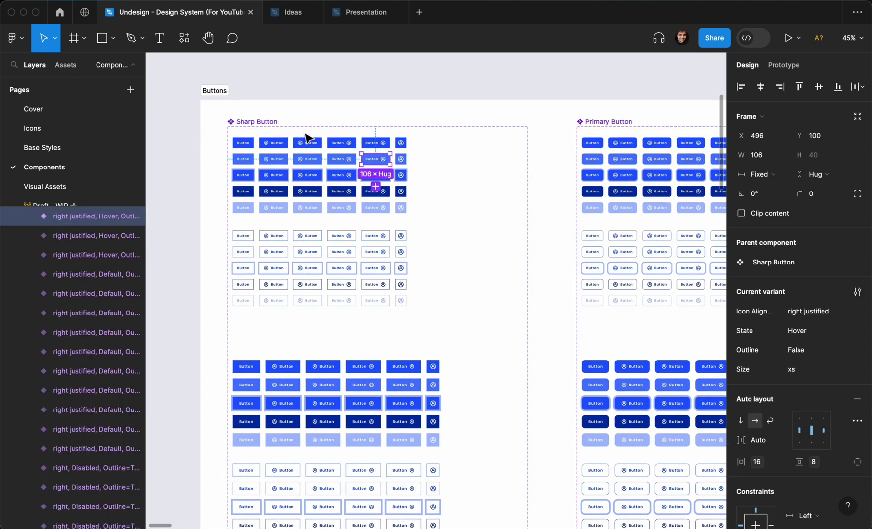
left_click(278, 117)
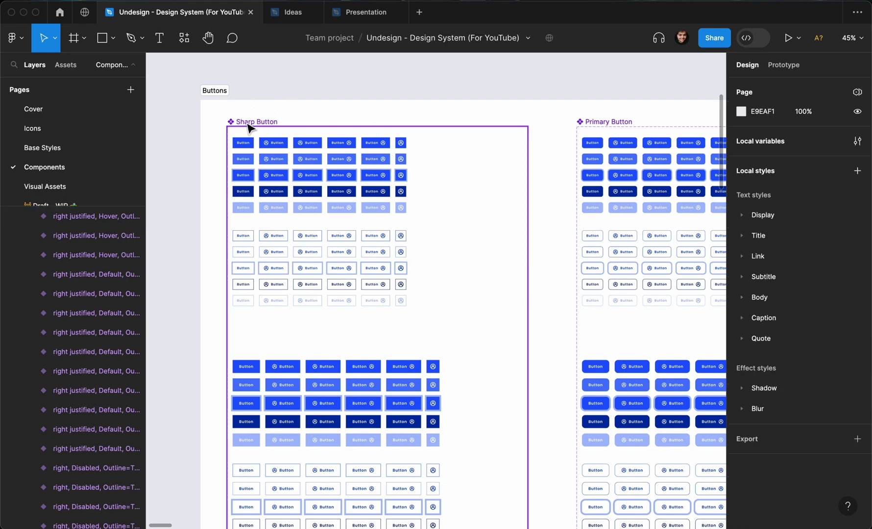
Navigate back to the Button Groups property table listing Items NO, Type, Pill and Size.
scroll(249, 128, "down", 10)
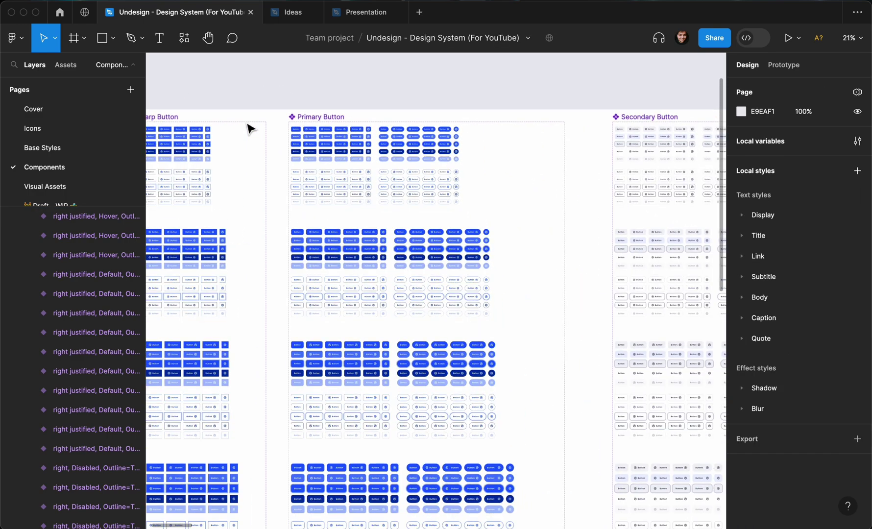
scroll(249, 128, "down", 3)
scroll(249, 129, "right", 10)
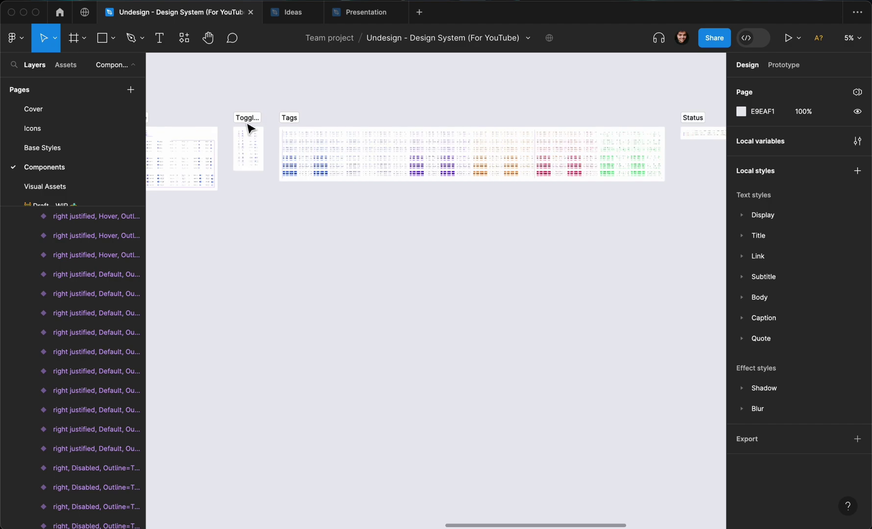
scroll(249, 128, "left", 8)
scroll(249, 129, "up", 5)
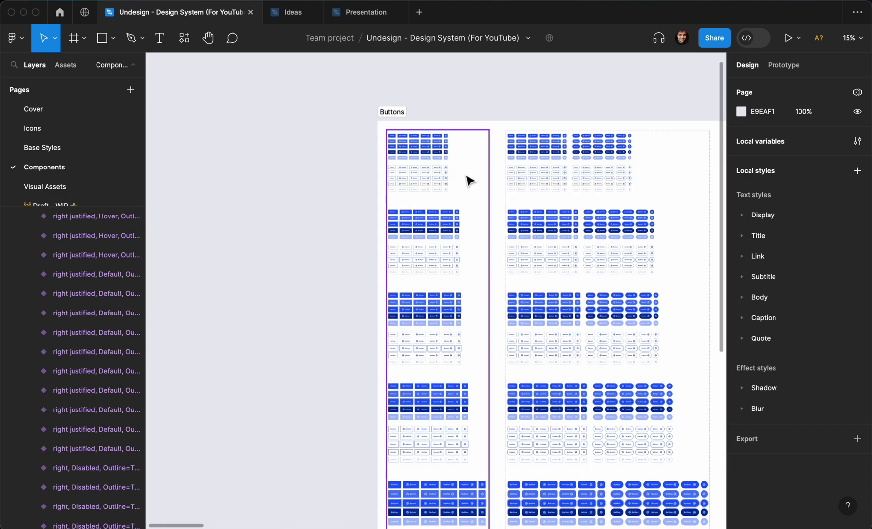
scroll(435, 178, "down", 4)
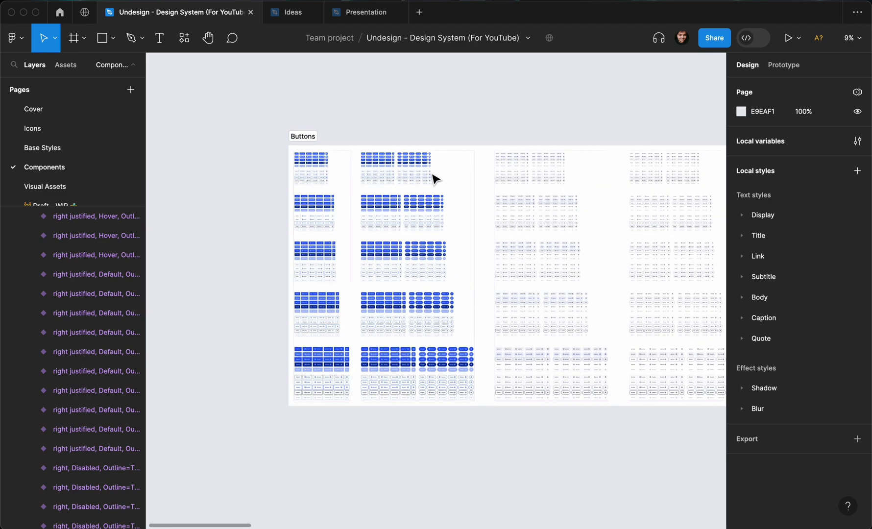
scroll(335, 178, "down", 1)
scroll(335, 177, "right", 15)
scroll(335, 178, "right", 20)
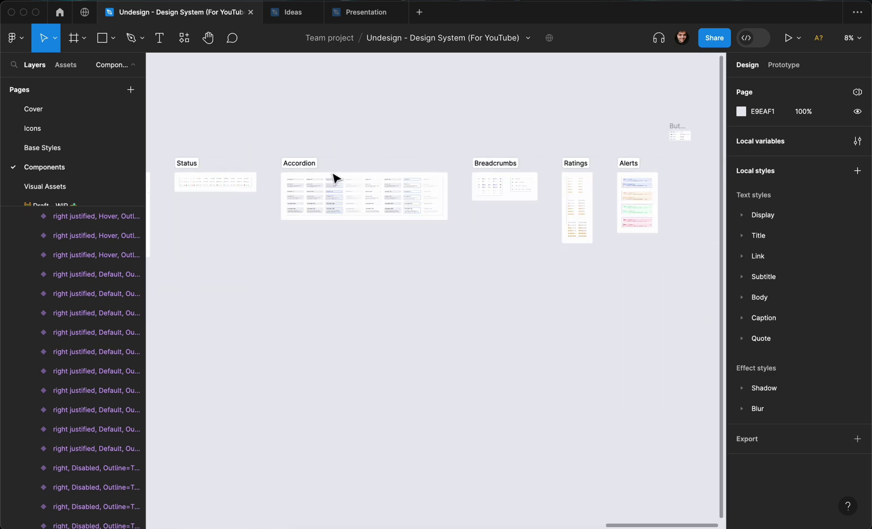
scroll(335, 178, "up", 3)
scroll(335, 178, "up", 10)
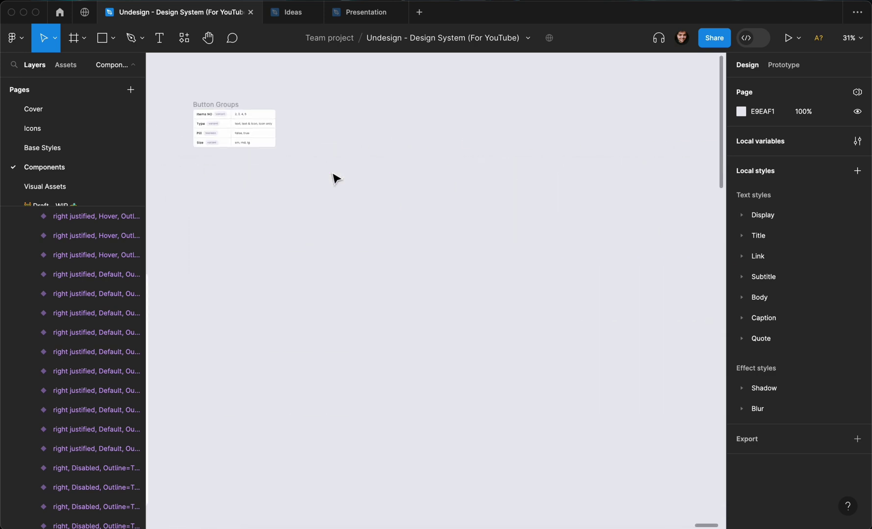
scroll(335, 177, "left", 8)
scroll(398, 134, "up", 2)
scroll(399, 134, "down", 2)
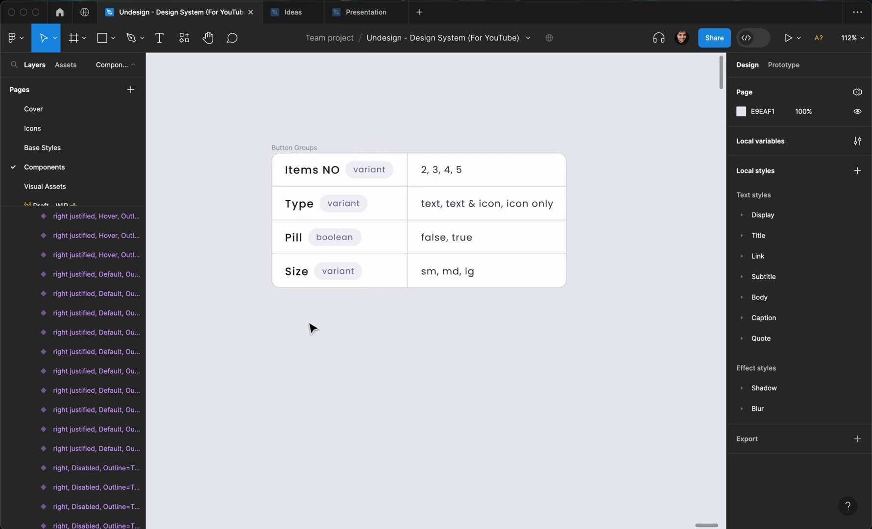
Place a Sharp Button instance, found by searching 'sharp', below the Button Groups table.
key("shift+i")
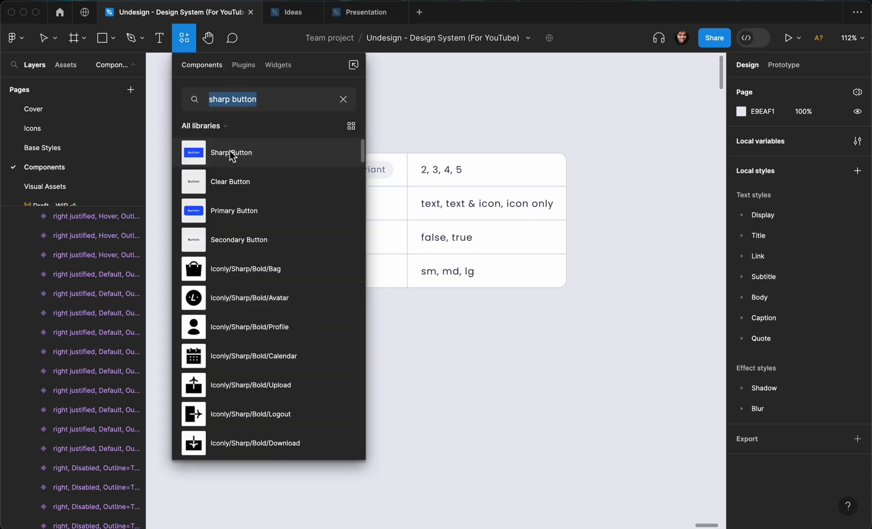
triple_click(265, 101)
type("sharp")
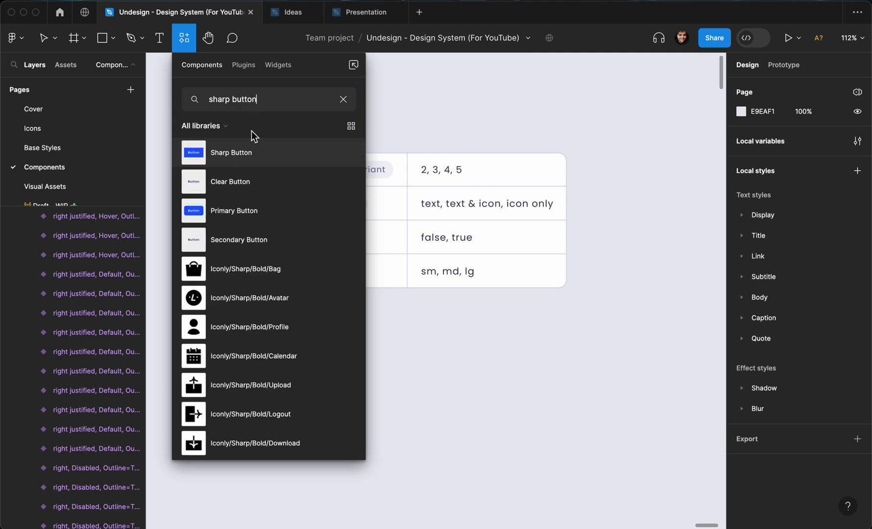
left_click_drag(234, 152, 333, 311)
Set the button instance's size to md and move it left under the table.
scroll(407, 290, "up", 5)
left_click(804, 320)
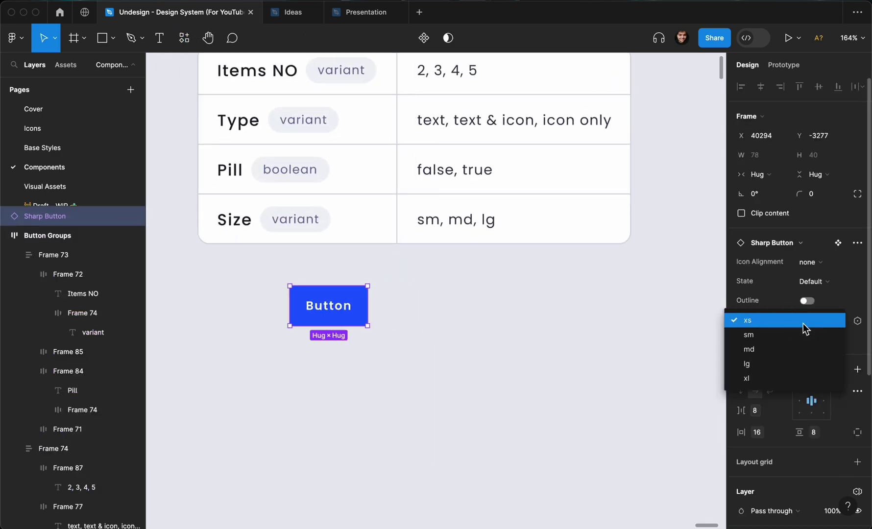
left_click(792, 349)
mouse_move(376, 314)
left_mouse_down()
mouse_move(310, 308)
mouse_move(384, 305)
mouse_move(370, 305)
left_mouse_up()
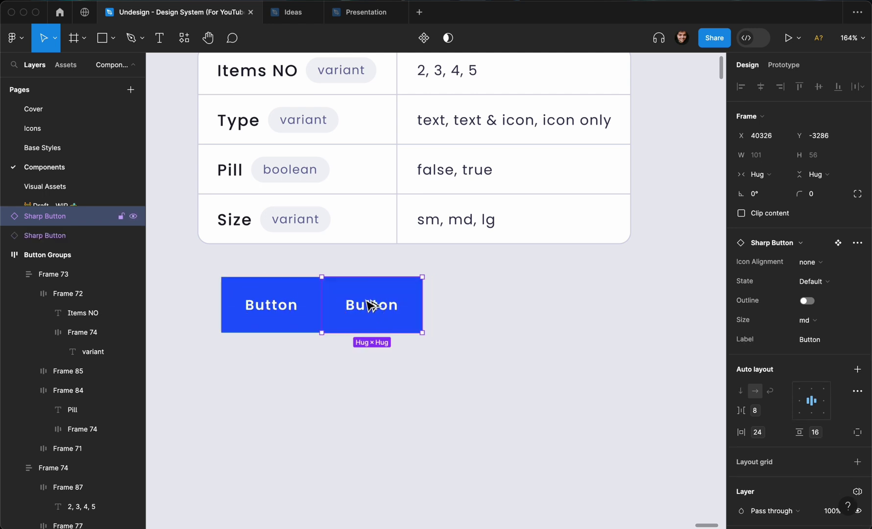
Turn Outline on for the duplicate second button and marquee-select both buttons.
left_click(804, 301)
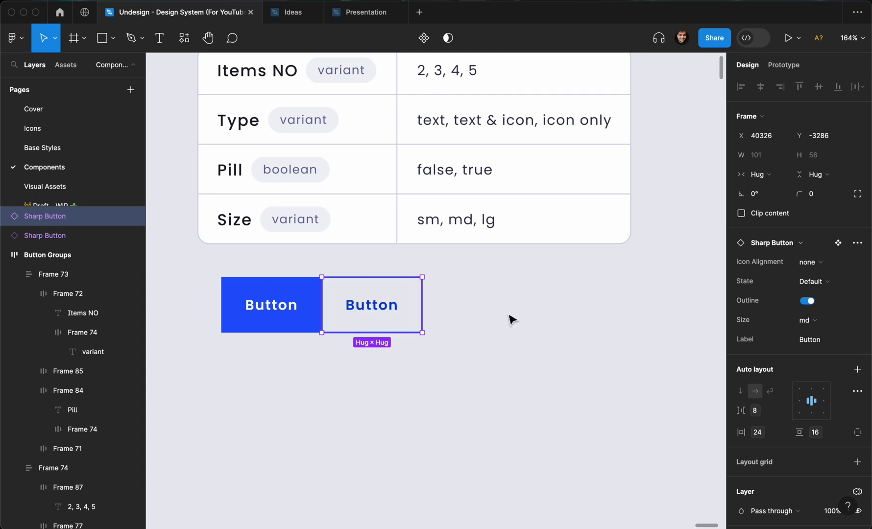
scroll(510, 317, "up", 2)
scroll(510, 318, "down", 2)
left_click(498, 362)
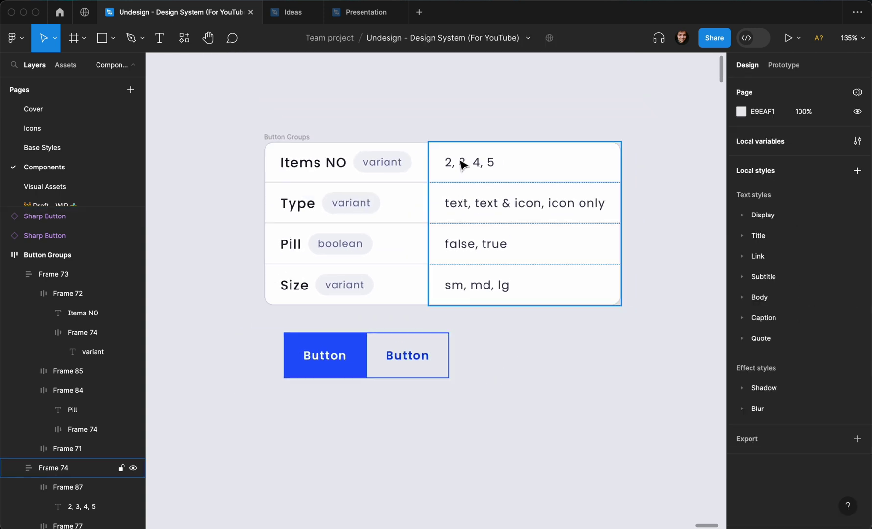
left_click_drag(245, 320, 503, 378)
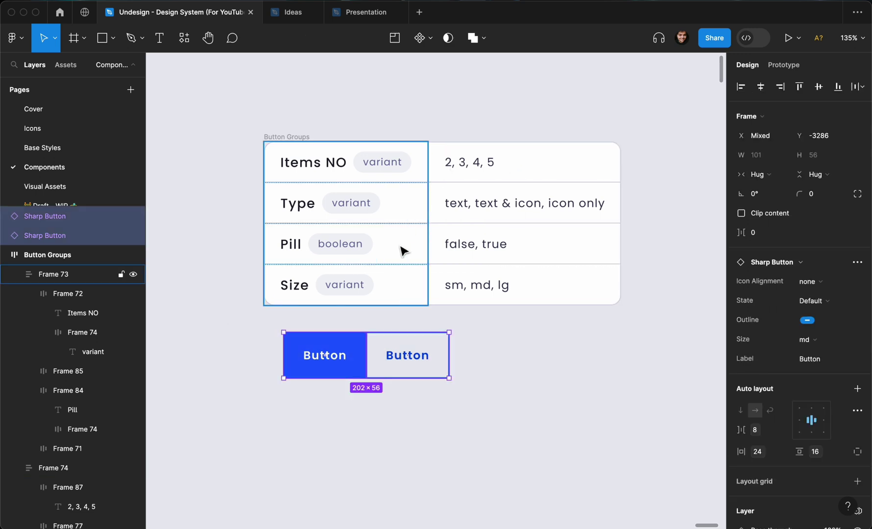
left_click_drag(508, 410, 273, 365)
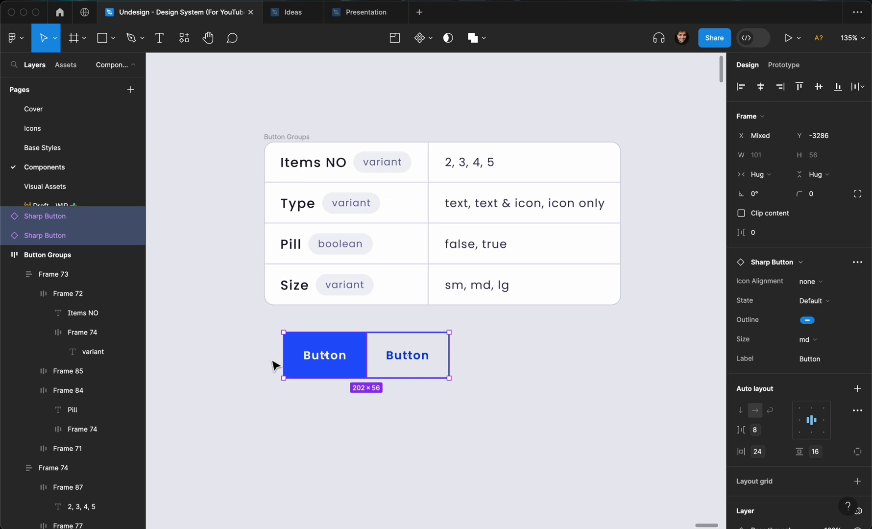
key("shift+a")
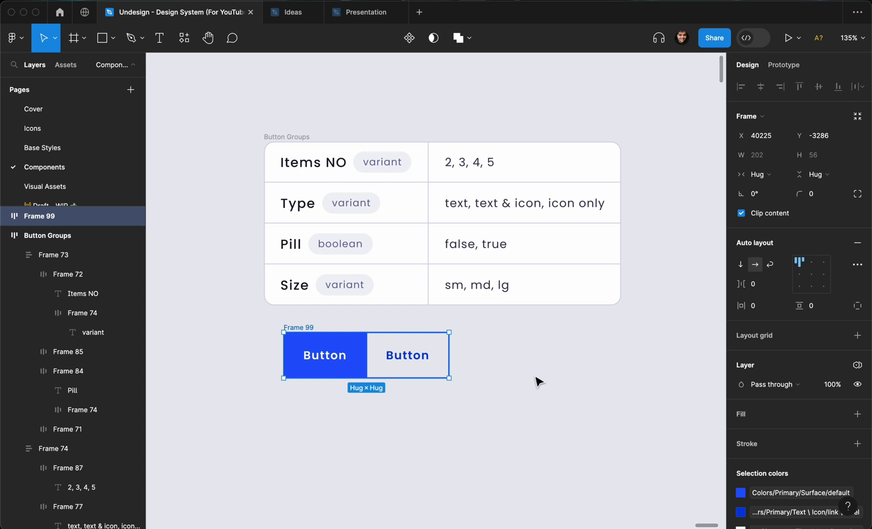
scroll(444, 383, "down", 5)
scroll(394, 370, "down", 8)
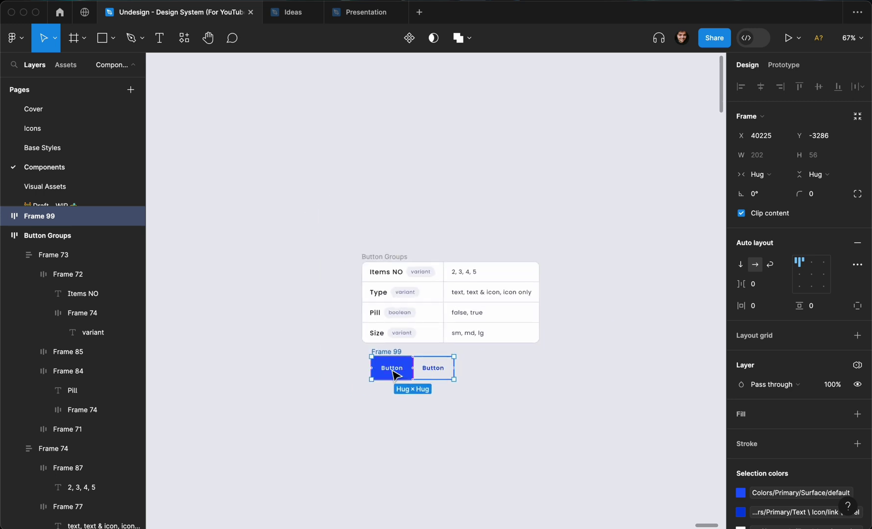
key("shift+2")
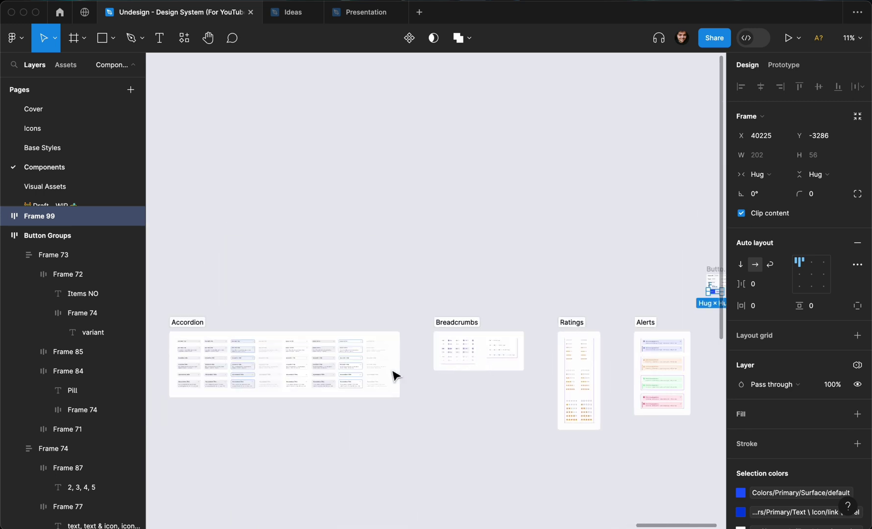
Add a Primary Button instance from a 'button' component search and set its Size to md.
left_click(396, 376)
key("shift+i")
type("button")
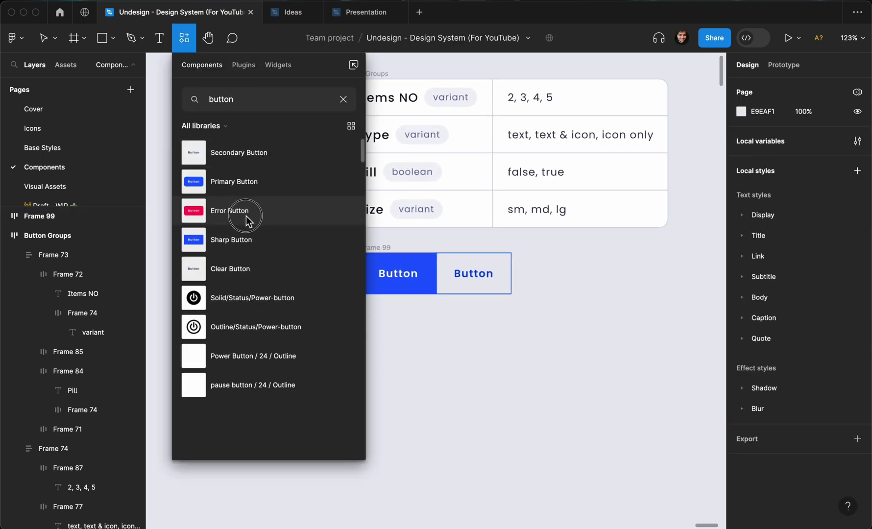
left_click_drag(232, 184, 301, 227)
left_click(807, 341)
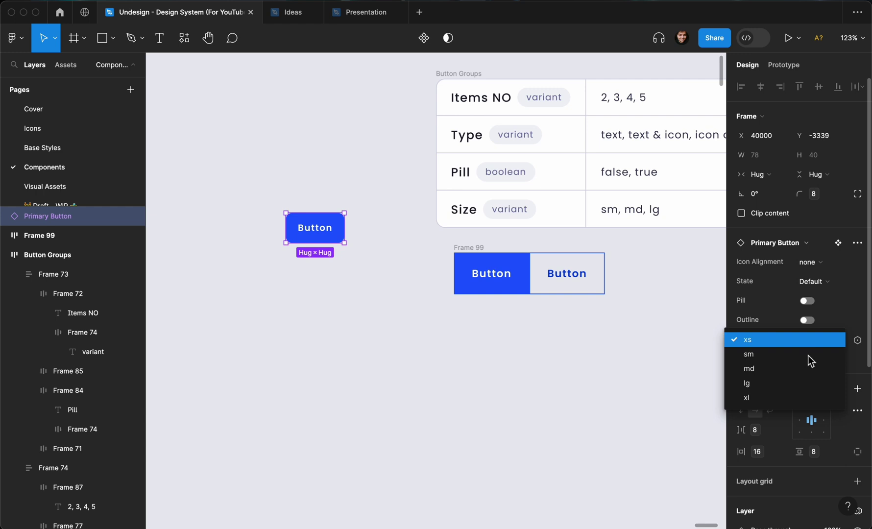
left_click(809, 369)
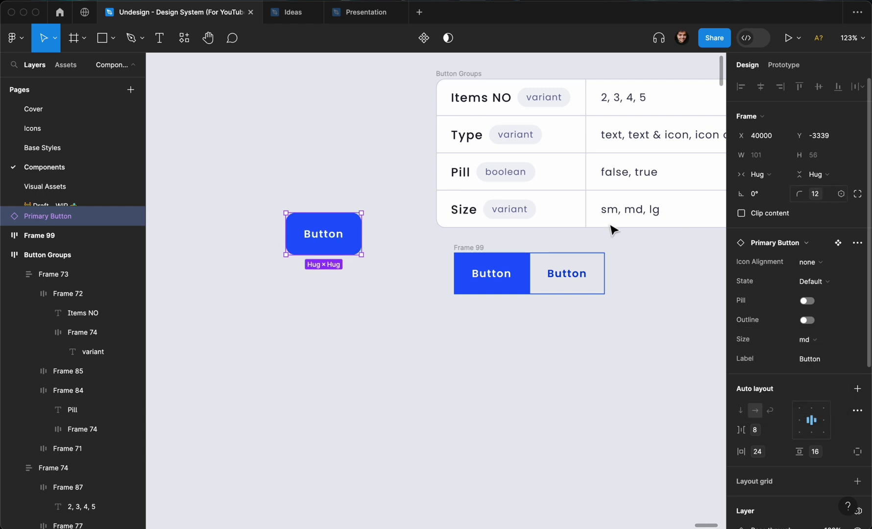
left_click(478, 247)
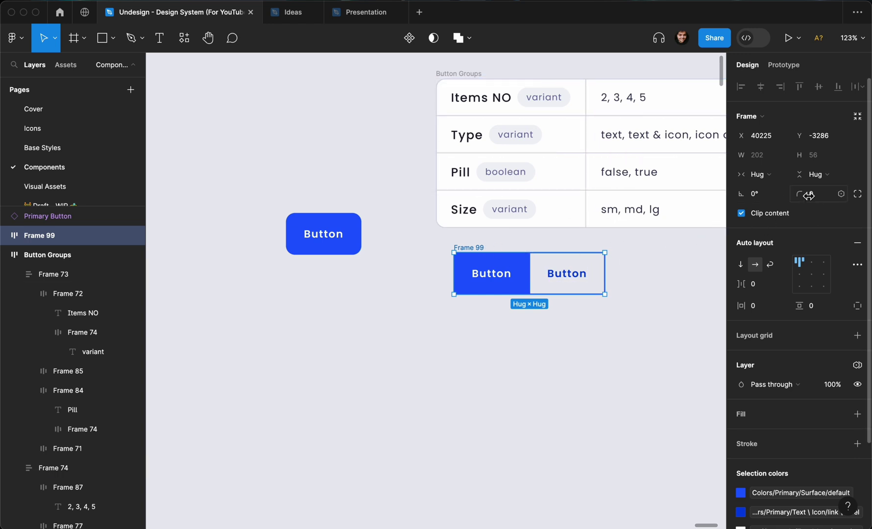
Apply the 12 radius variable to Frame 99's corner radius.
left_click(841, 194)
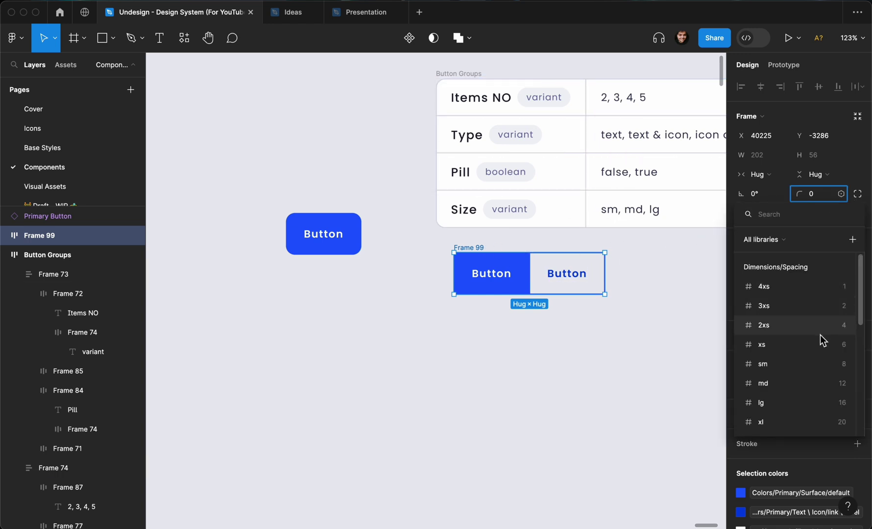
scroll(827, 385, "down", 2)
left_click(836, 353)
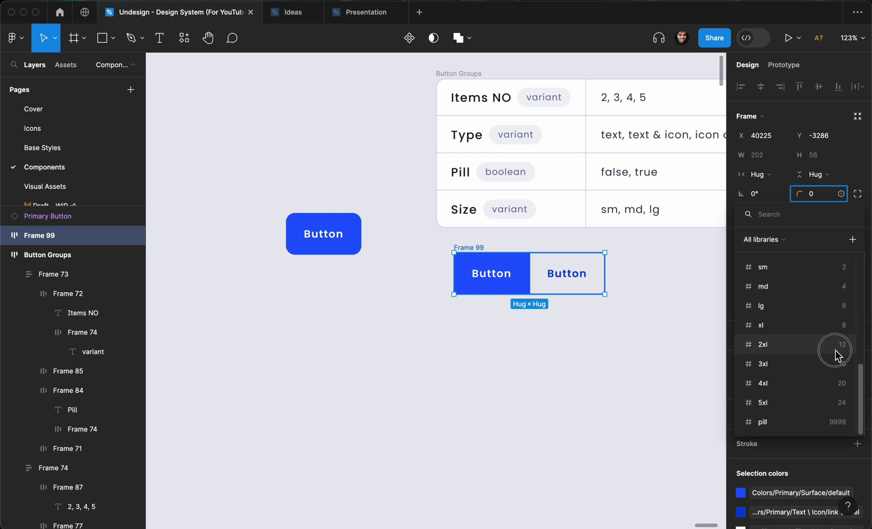
left_click(608, 333)
scroll(612, 336, "right", 3)
left_click(402, 261)
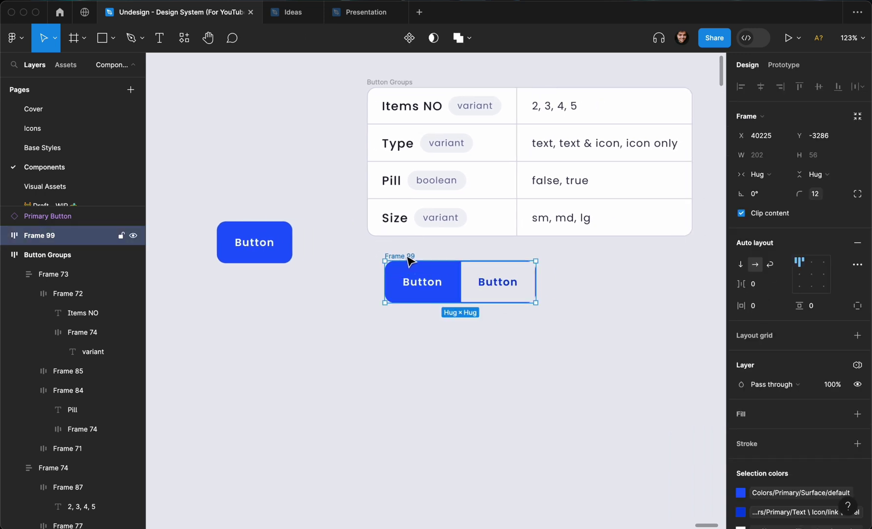
Add a 1 px inside stroke to the frame using the Primary/Surface/default colour style.
scroll(820, 296, "down", 5)
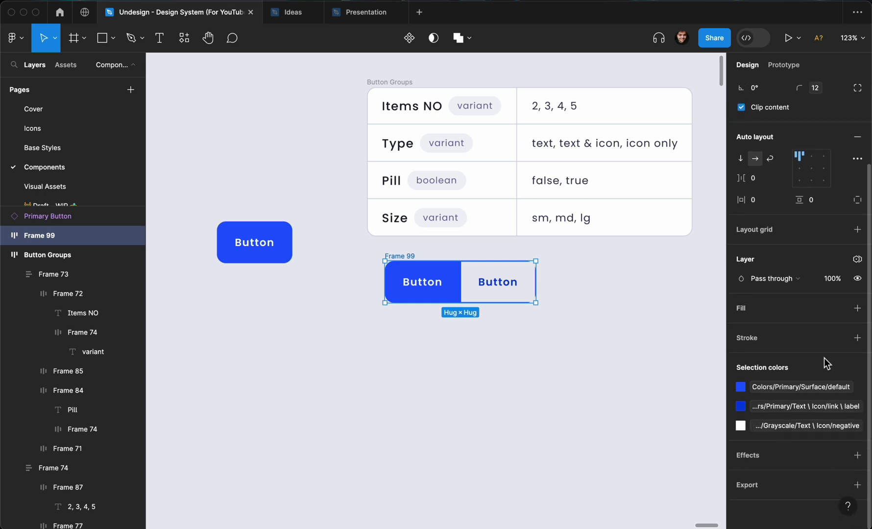
left_click(857, 338)
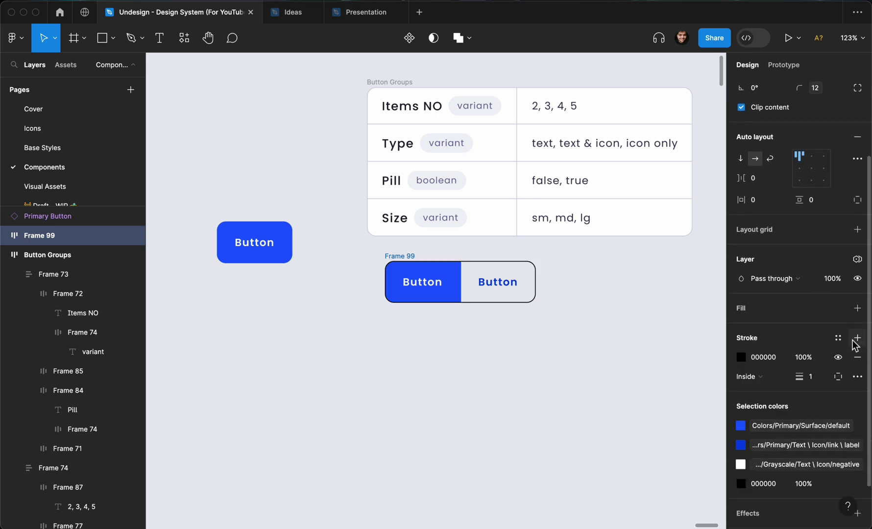
left_click(838, 338)
type("prim")
left_click(624, 410)
left_click(554, 375)
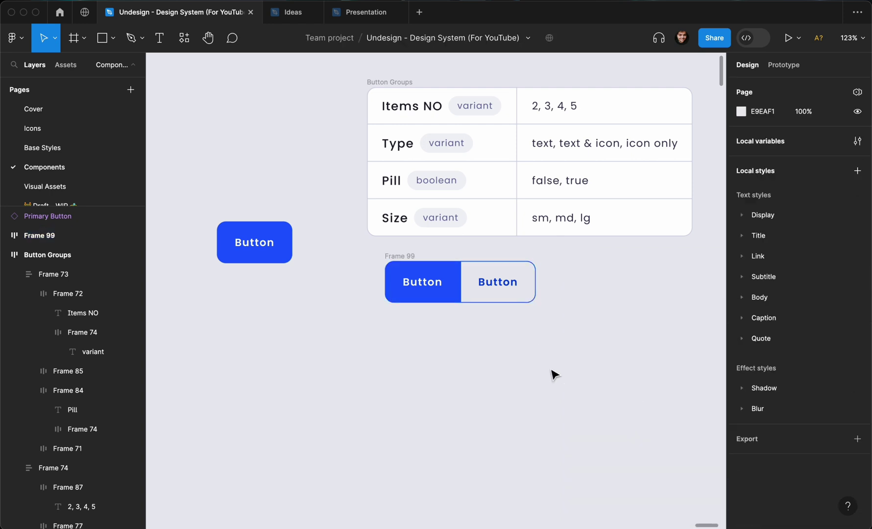
scroll(554, 375, "up", 5)
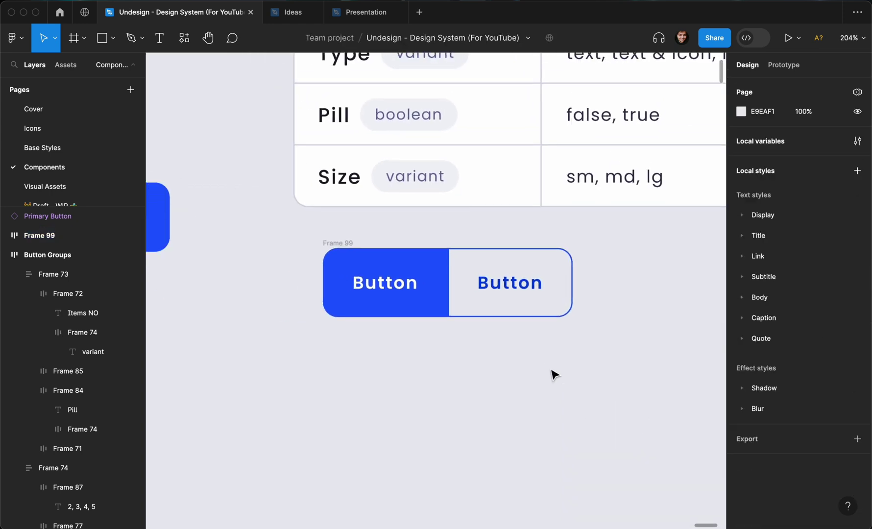
scroll(554, 375, "down", 4)
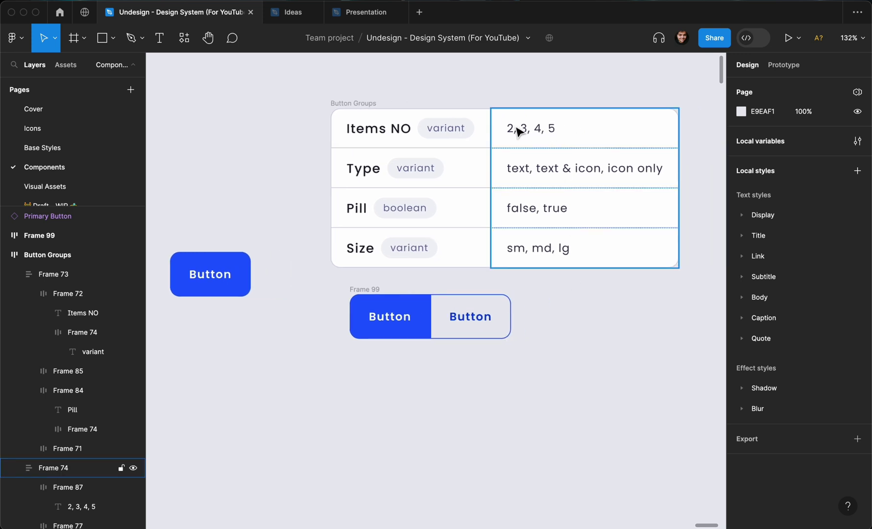
left_click(362, 290)
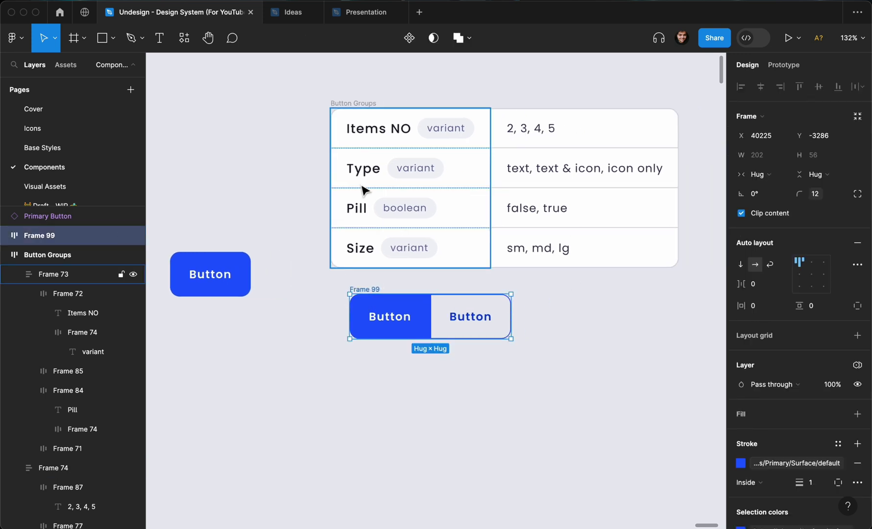
Make Frame 99 a component named Button Groups and nudge it slightly left.
left_click(410, 39)
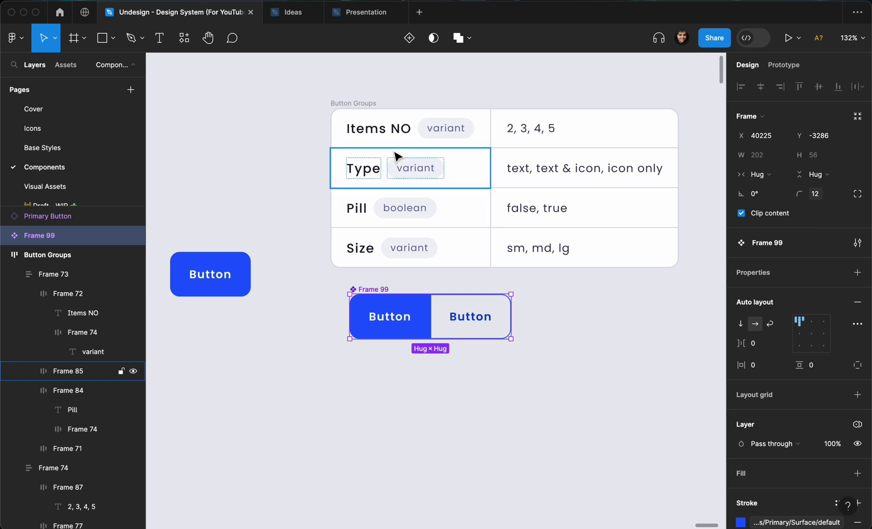
key("super+r")
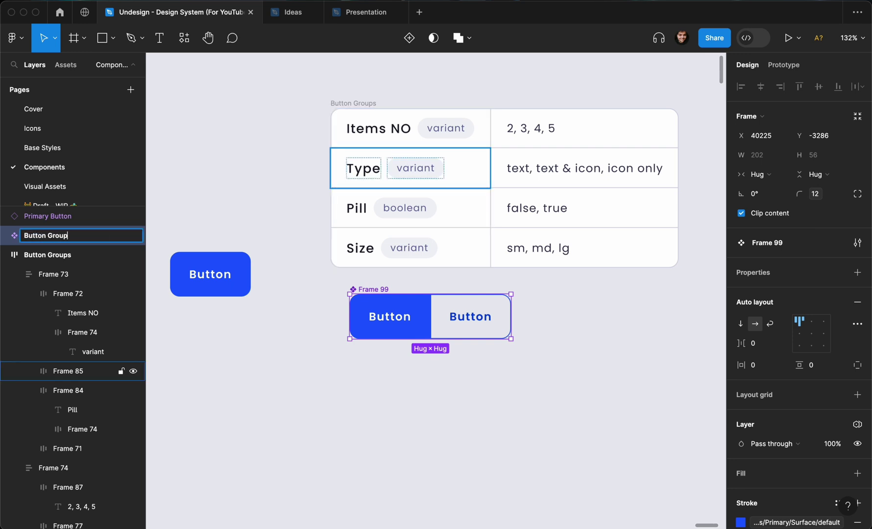
type("s")
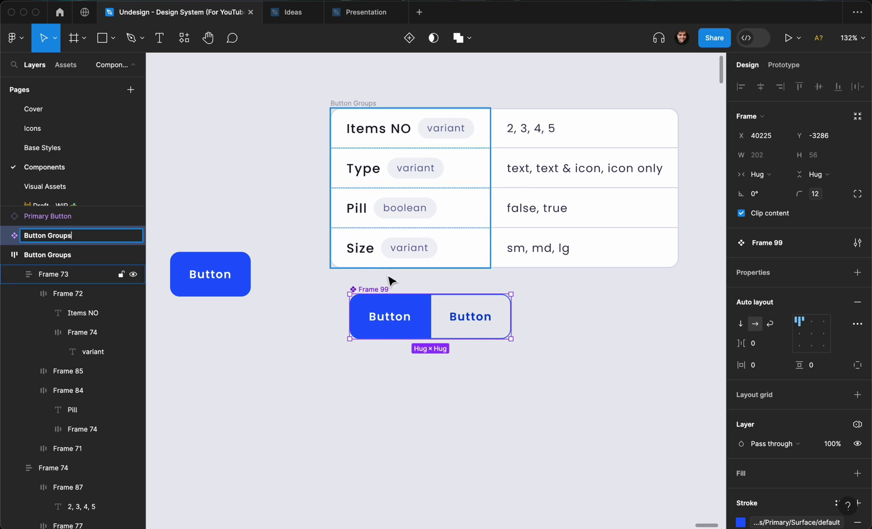
left_click(385, 293)
left_click(400, 293)
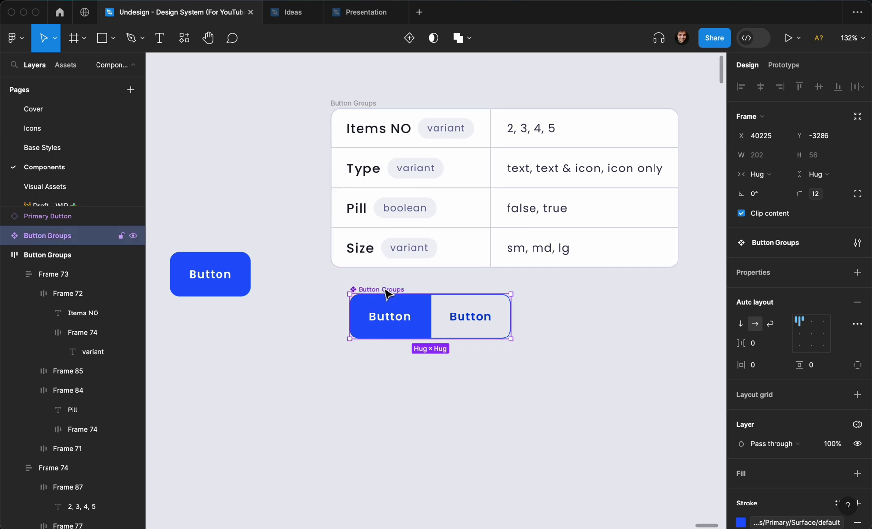
left_click_drag(401, 294, 388, 294)
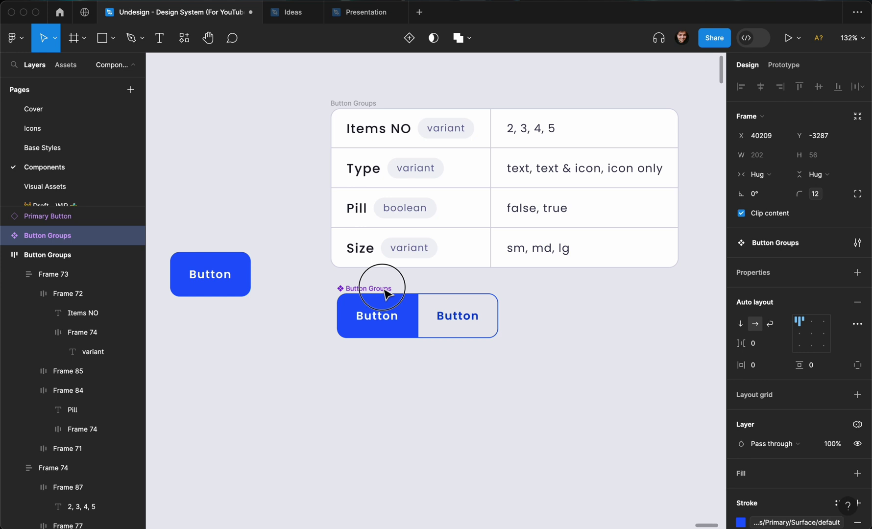
left_click(858, 273)
Add a variant property named Number and enlarge the component set to 1461×1108.
left_click(784, 312)
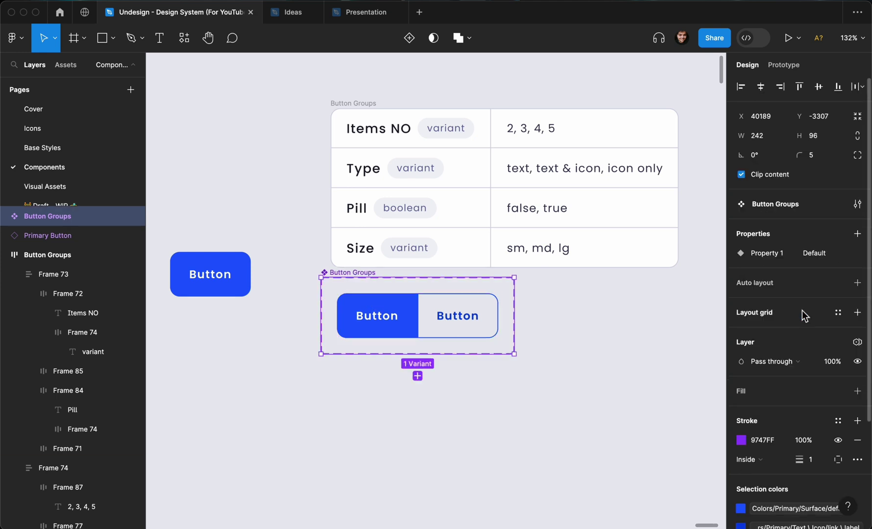
double_click(769, 254)
type("Number")
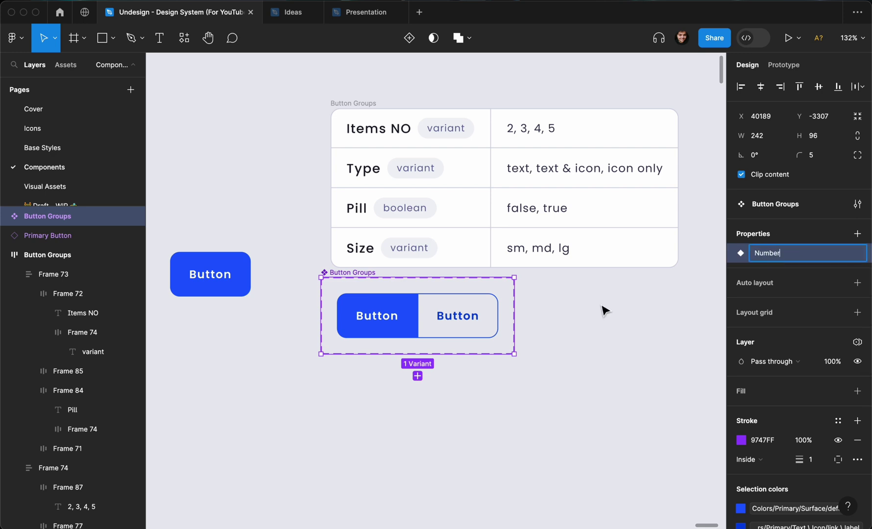
key("Escape")
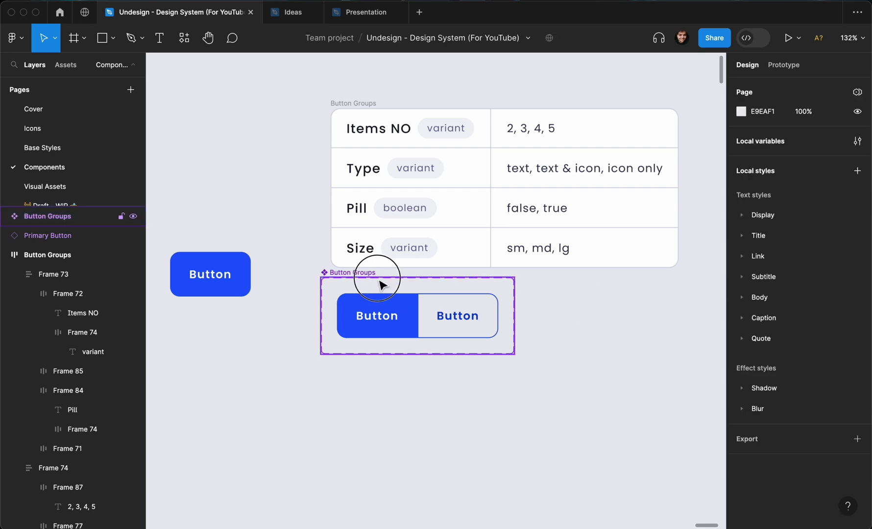
left_click_drag(376, 278, 379, 281)
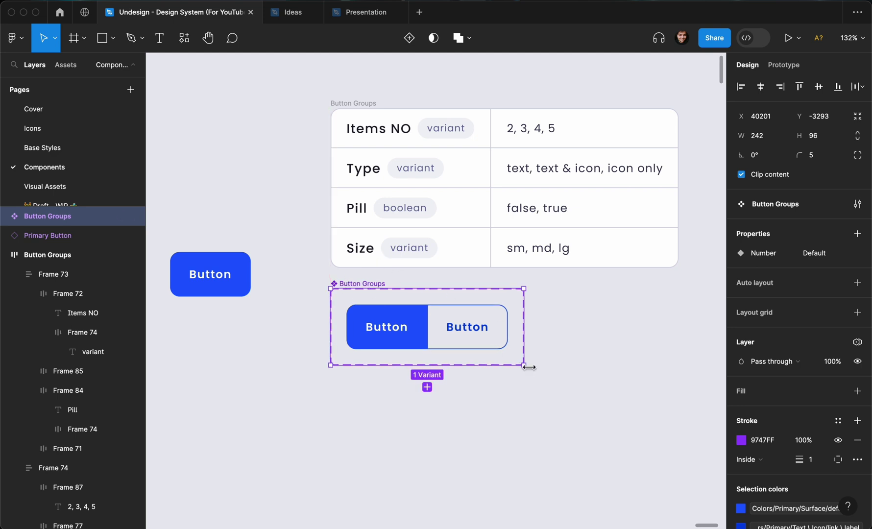
scroll(528, 368, "down", 5)
left_click_drag(524, 366, 725, 505)
scroll(609, 393, "up", 10)
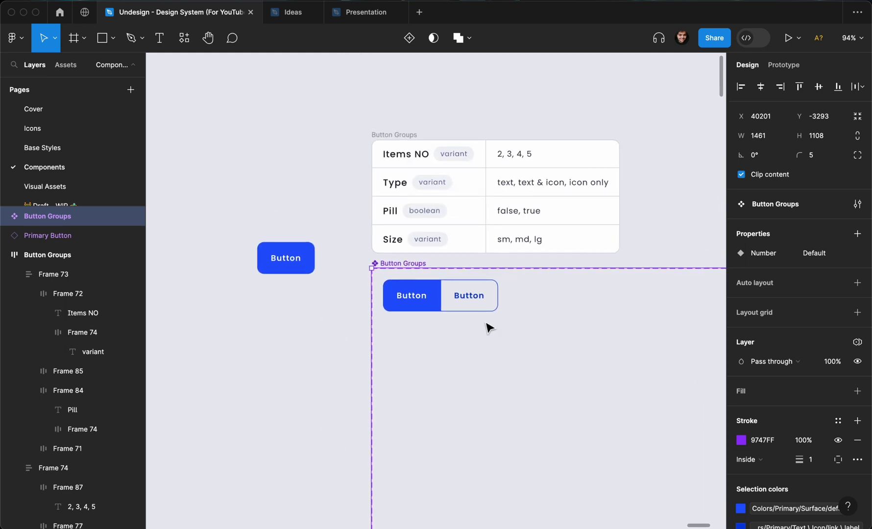
Set the Default variant's Number value to 2.
left_click(469, 306)
scroll(581, 324, "right", 2)
scroll(581, 325, "right", 3)
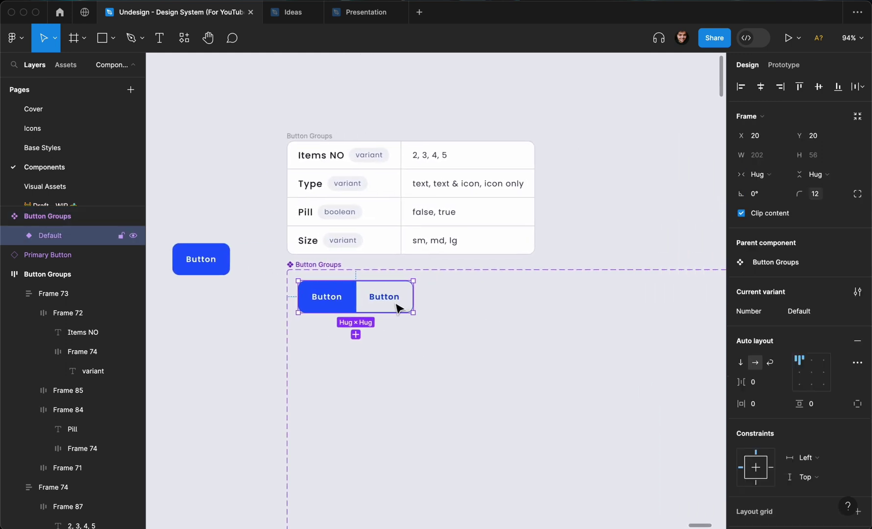
left_click(805, 313)
type("2")
left_click(472, 349)
Duplicate variant 2 as Number 3 and add a third Sharp Button by duplicating its right button.
left_click(388, 297)
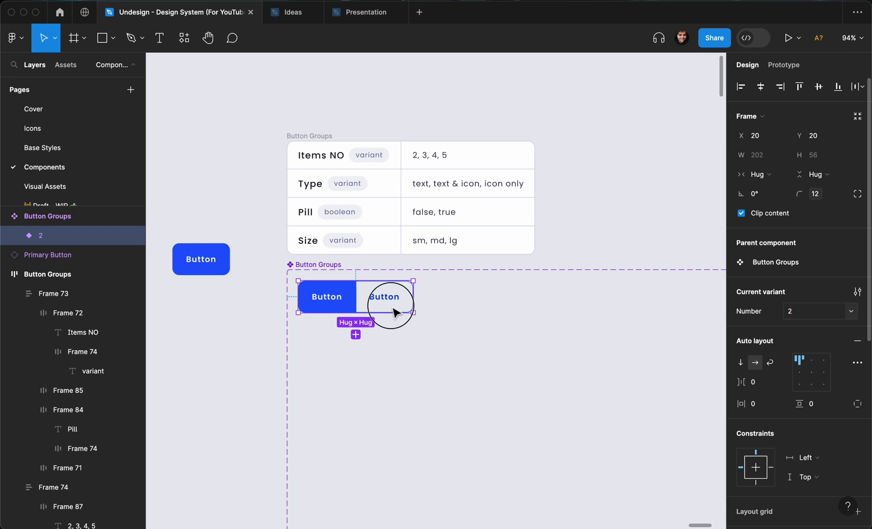
left_click_drag(330, 299, 464, 297)
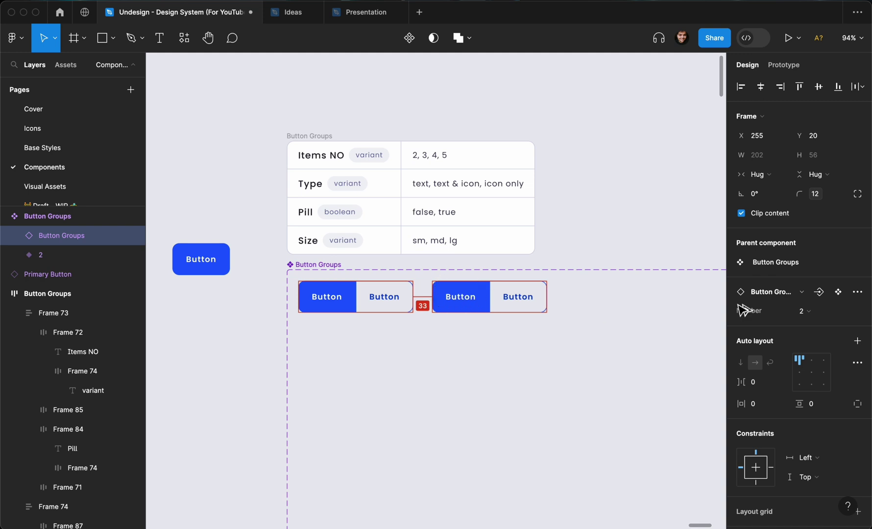
left_click(793, 312)
type("3")
key("Return")
left_click(539, 331)
left_click(509, 295)
left_click(513, 301)
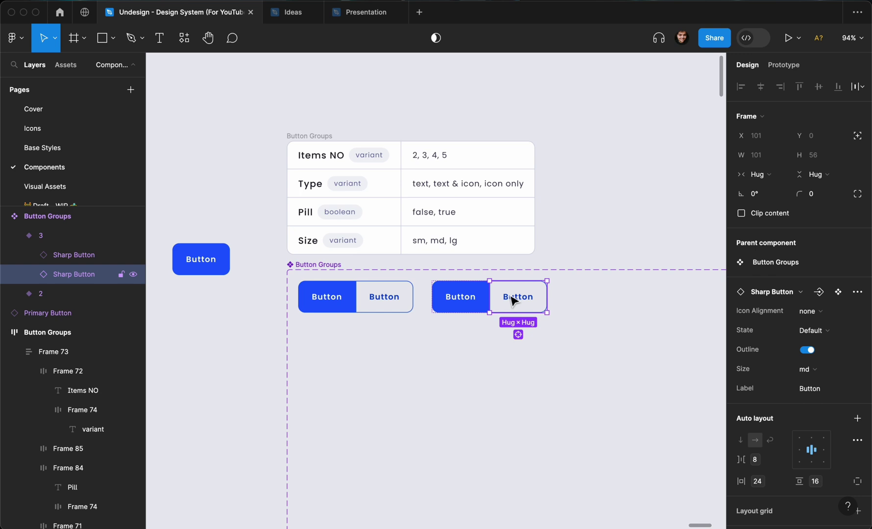
key("super+d")
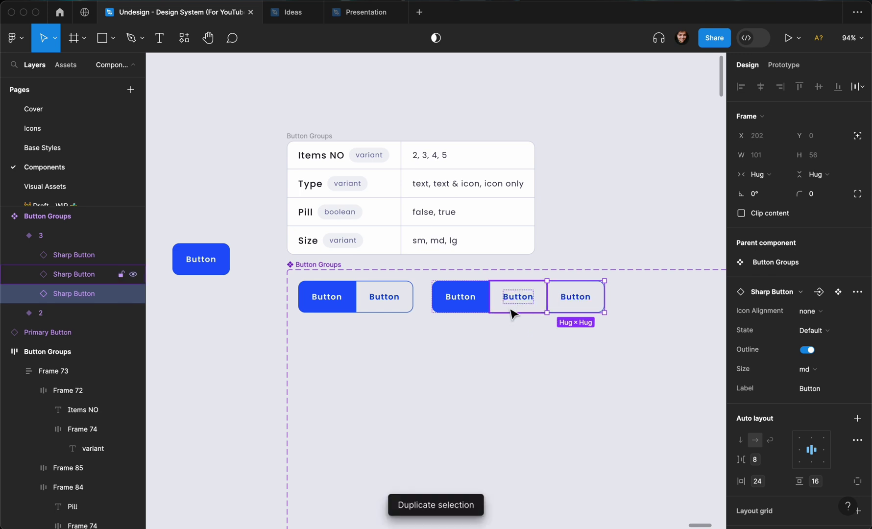
left_click(499, 347)
scroll(522, 312, "up", 5)
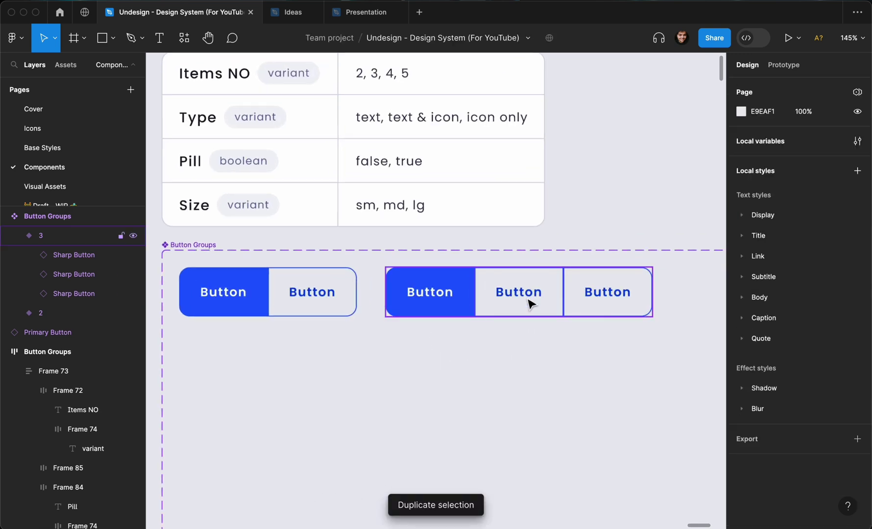
Set the auto-layout gap of variants 2 and 3 to -1.
left_click(527, 304)
scroll(389, 306, "down", 2)
left_click(354, 295, "shift")
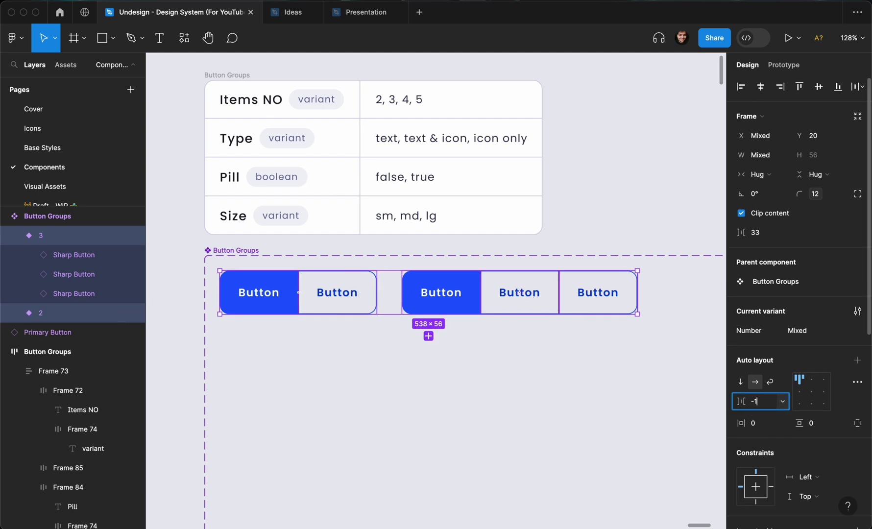
left_click(607, 387)
scroll(593, 369, "up", 2)
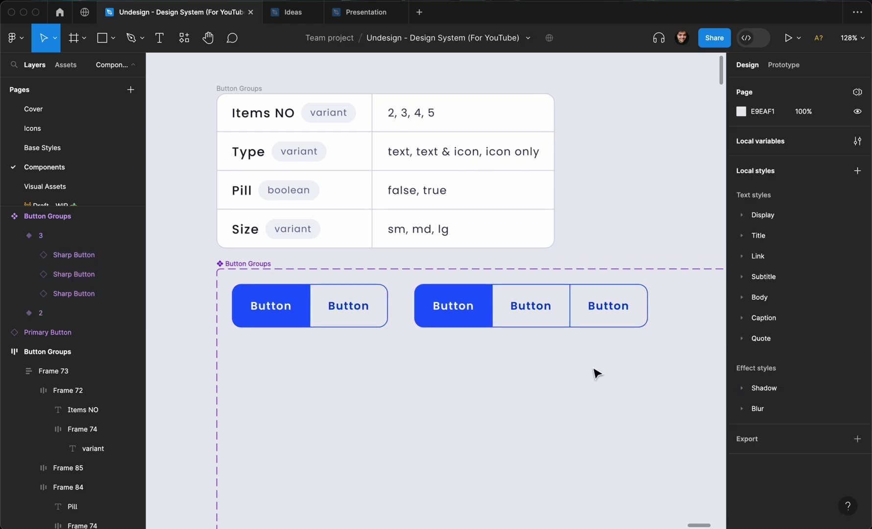
scroll(590, 327, "up", 5)
Zoom in on variant 3 to check its three buttons share single dividing borders.
left_click(607, 307)
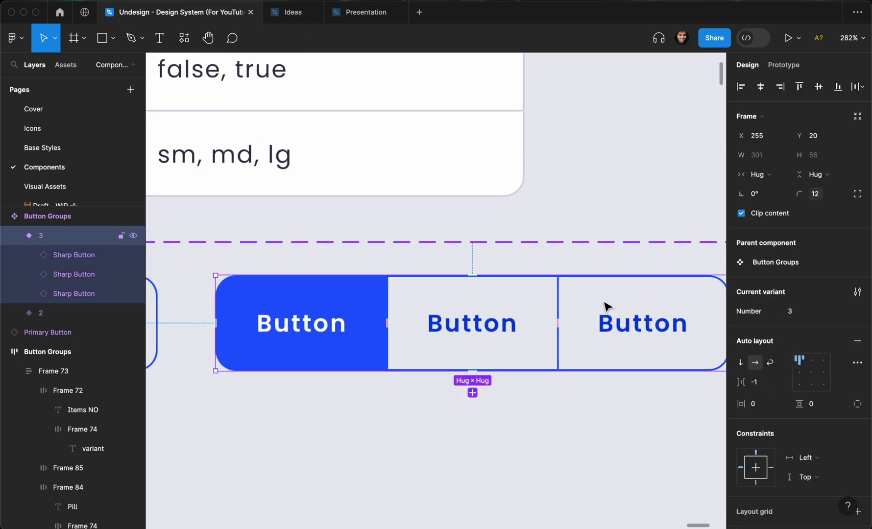
left_click(608, 307)
scroll(539, 287, "up", 3)
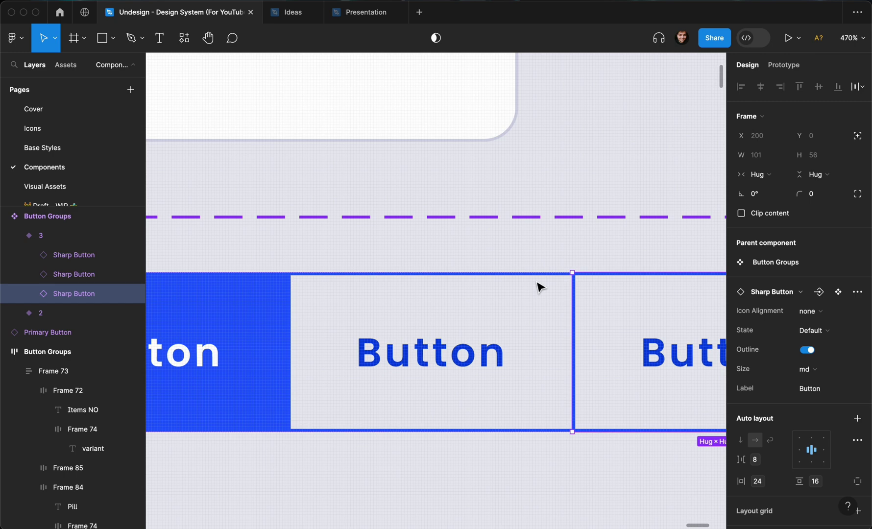
scroll(577, 286, "up", 4)
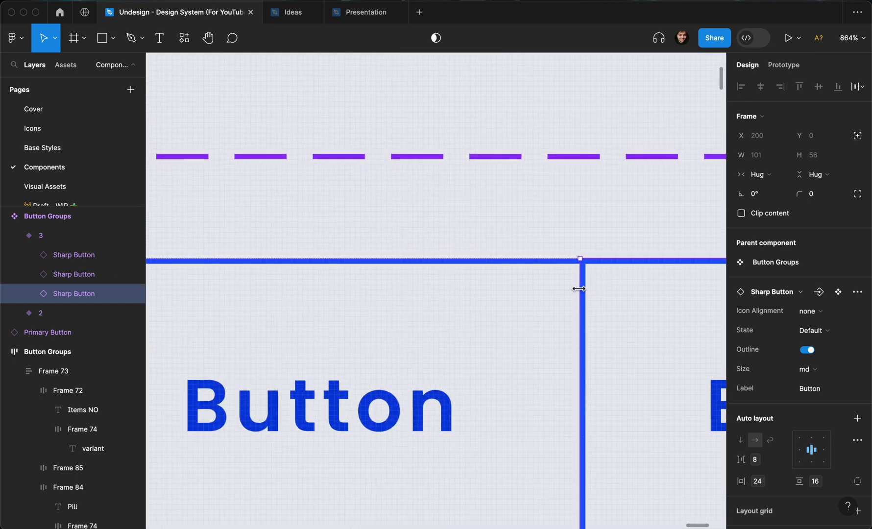
scroll(583, 290, "down", 6)
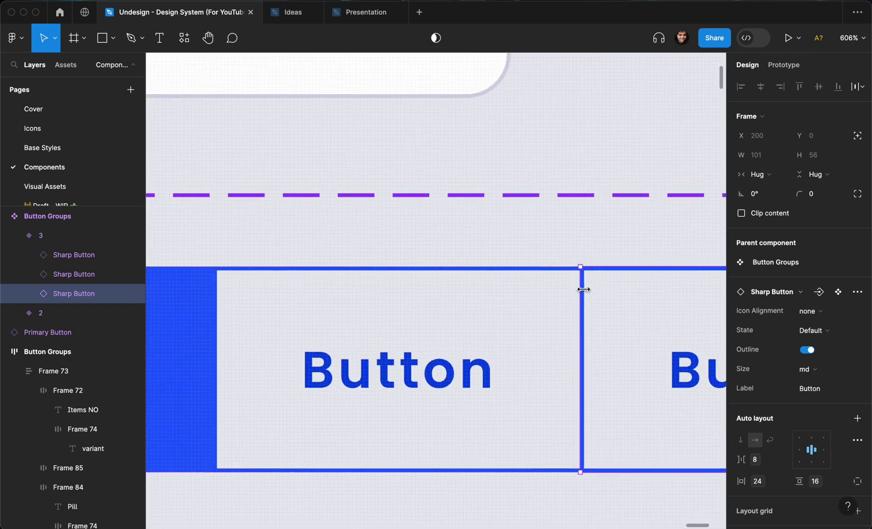
left_click(534, 446)
left_click(552, 369)
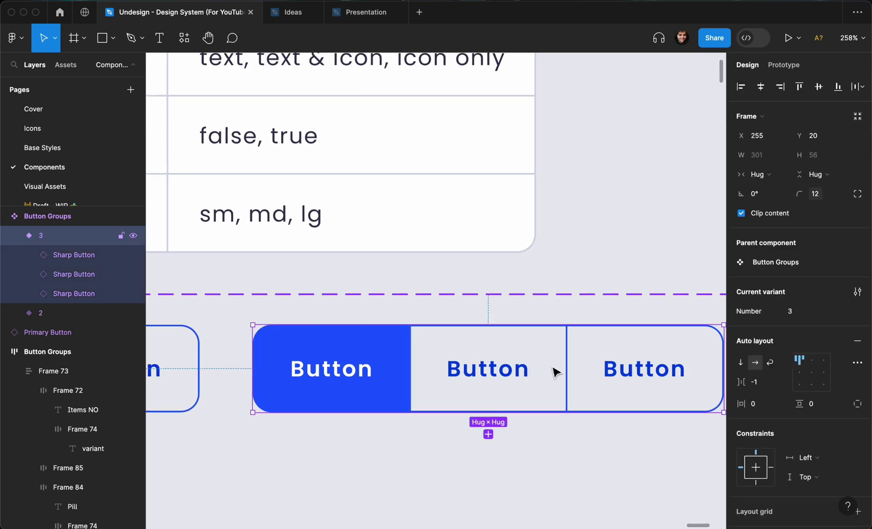
scroll(514, 362, "left", 5)
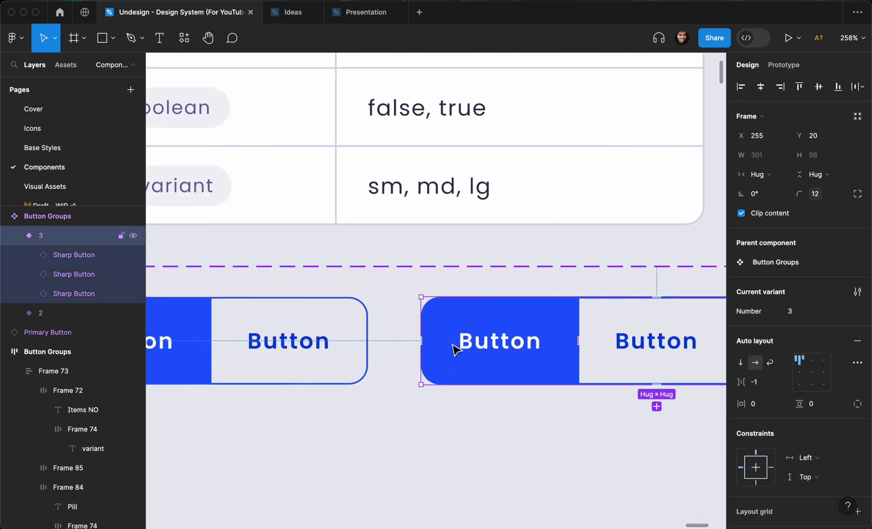
scroll(333, 324, "down", 4)
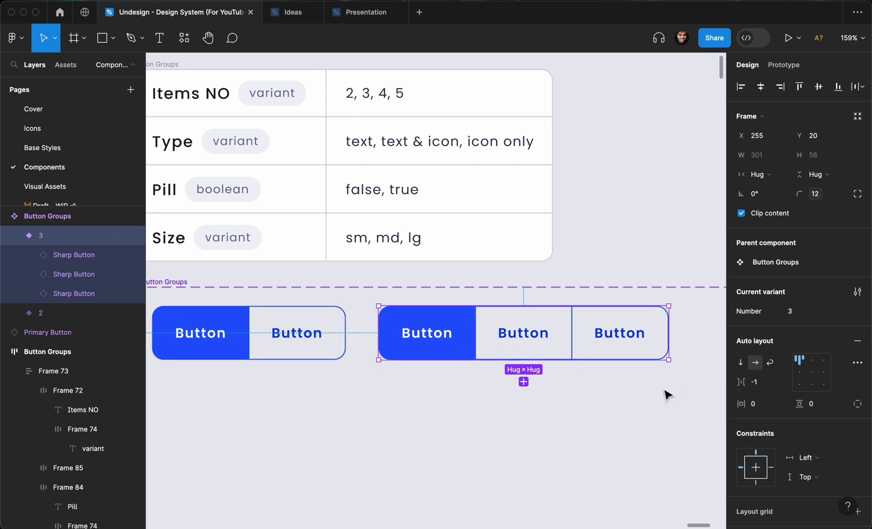
left_click(612, 395)
Check the merged border between the two buttons in variant 2.
scroll(610, 395, "down", 3)
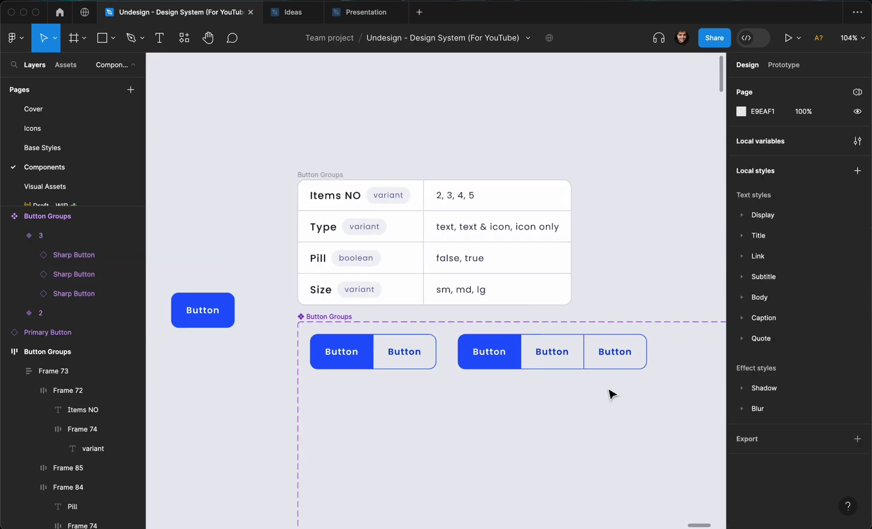
double_click(398, 358)
scroll(855, 392, "down", 3)
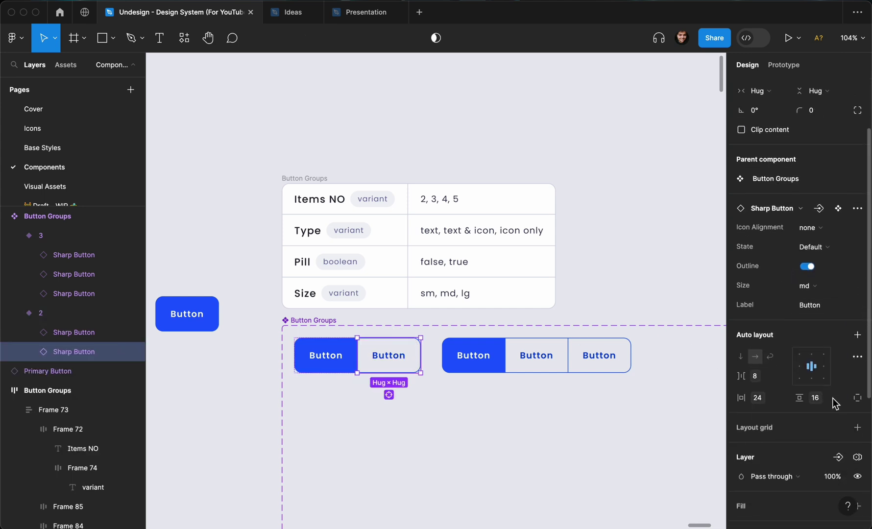
scroll(794, 336, "down", 3)
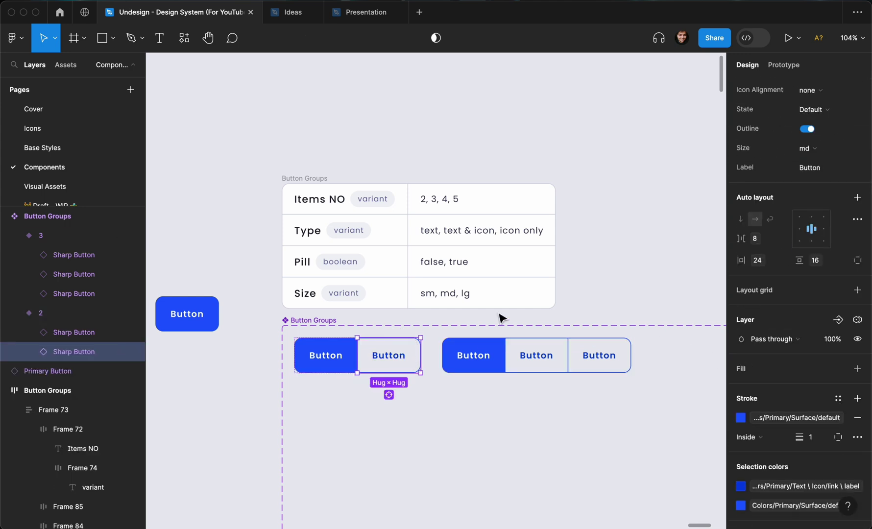
left_click(362, 414)
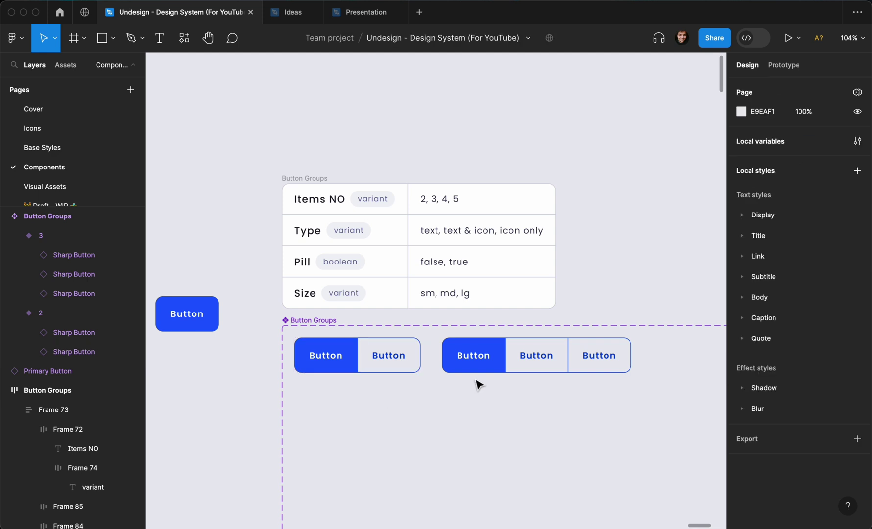
scroll(486, 383, "up", 5)
Duplicate variant 3 as a Number 4 variant and add a fourth button.
scroll(406, 373, "down", 10)
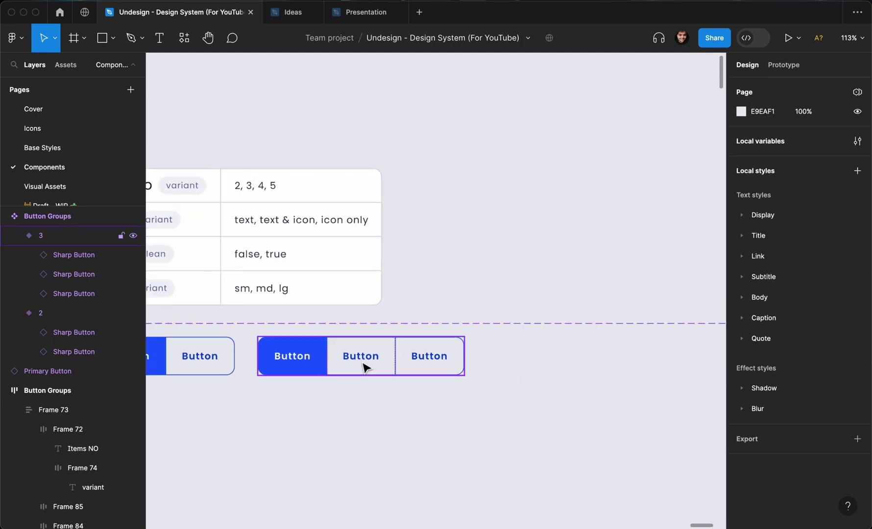
left_click(365, 368)
left_click_drag(354, 359, 446, 357)
left_click(804, 313)
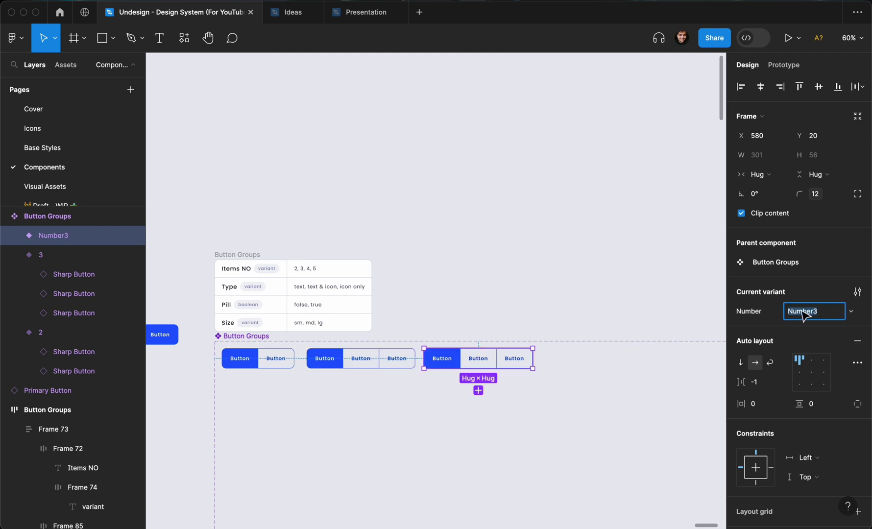
type("4")
key("Return")
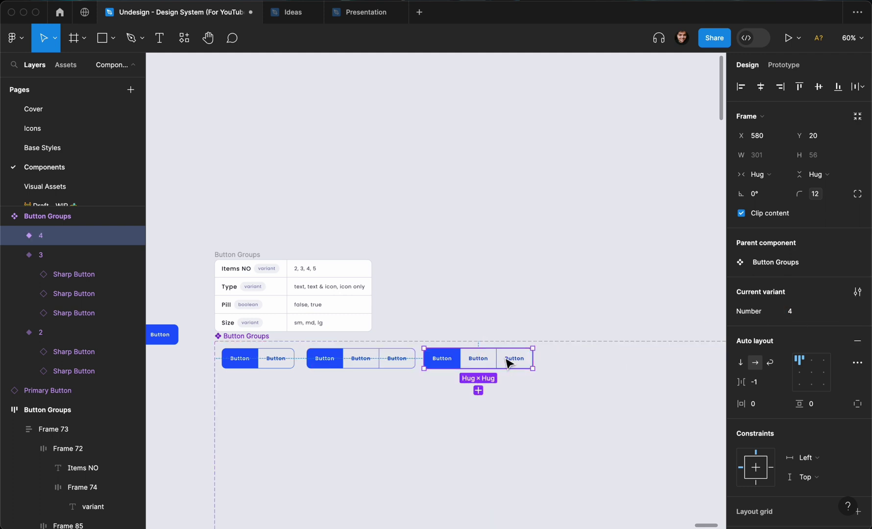
double_click(511, 361)
key("ctrl+d")
left_click(578, 383)
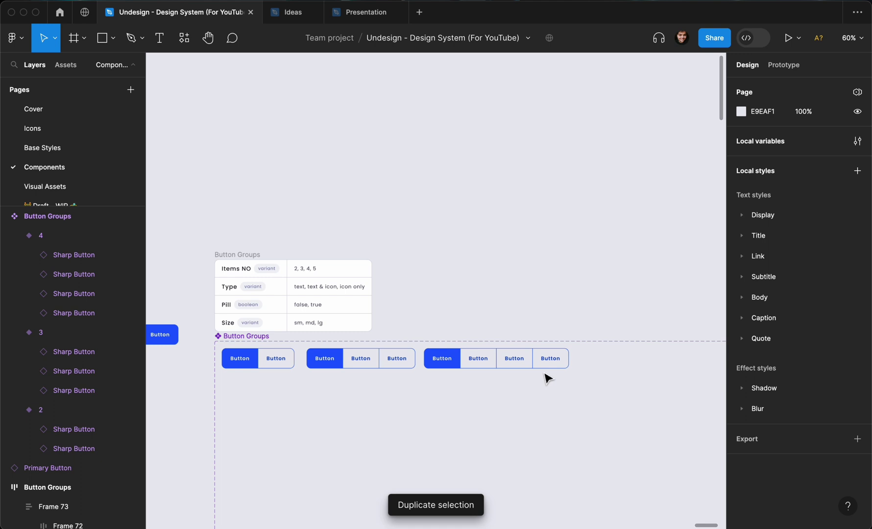
Duplicate the four-button variant as Number 5 and add a fifth button.
left_click(480, 356)
left_click_drag(451, 354, 623, 354)
type("5")
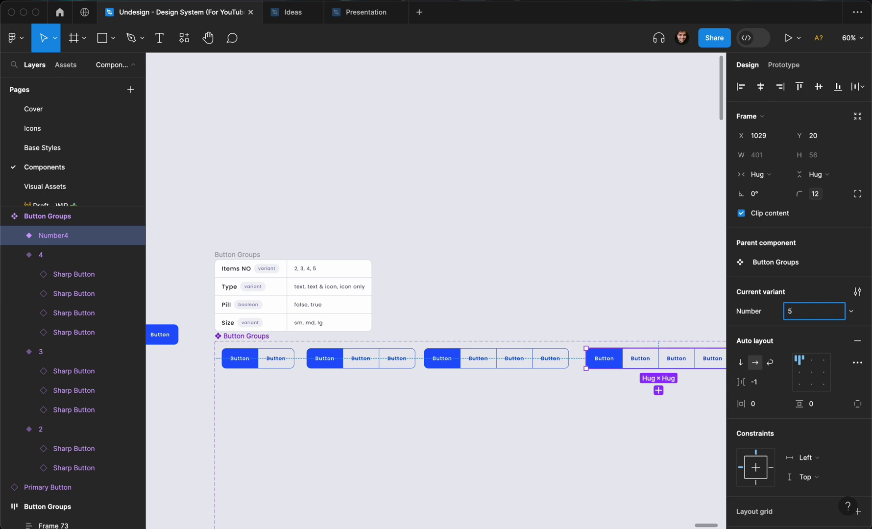
key("Return")
scroll(588, 334, "right", 5)
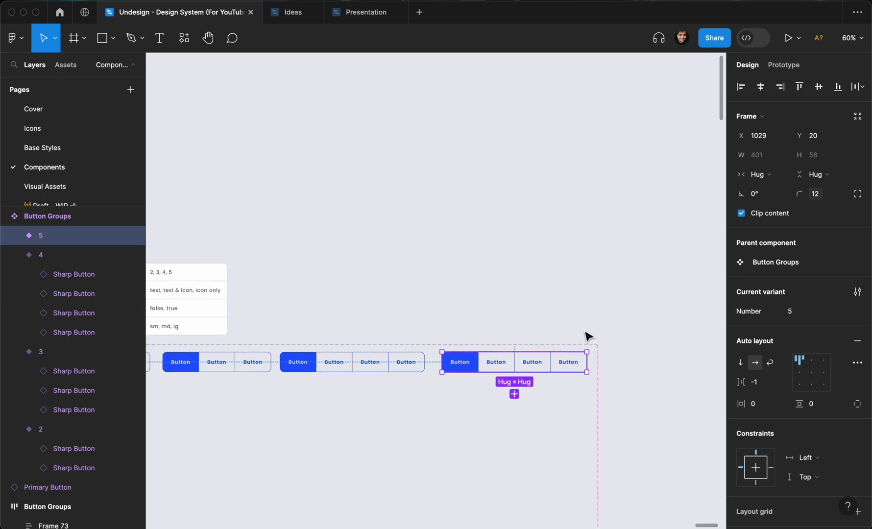
left_click(549, 363)
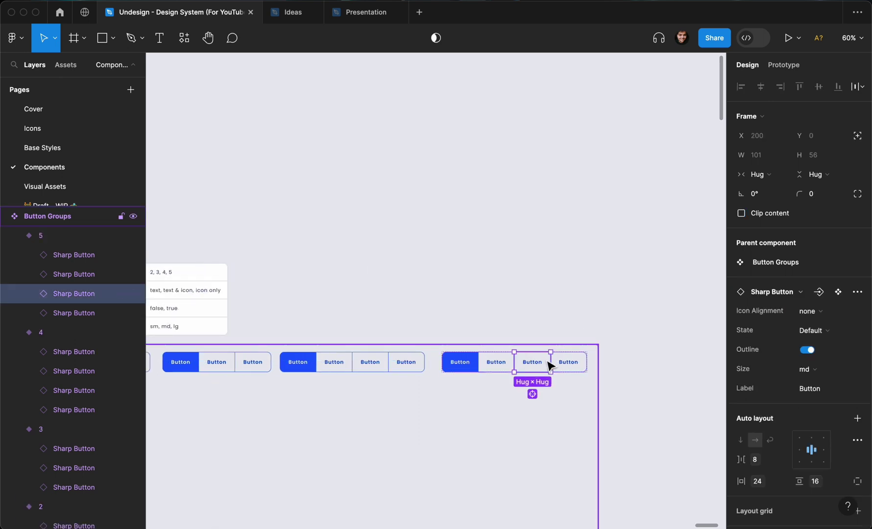
key("super+d")
Widen the Button Groups component set to fit the Number 5 variant.
left_click(578, 424)
left_click_drag(600, 425, 776, 421)
scroll(452, 475, "down", 3)
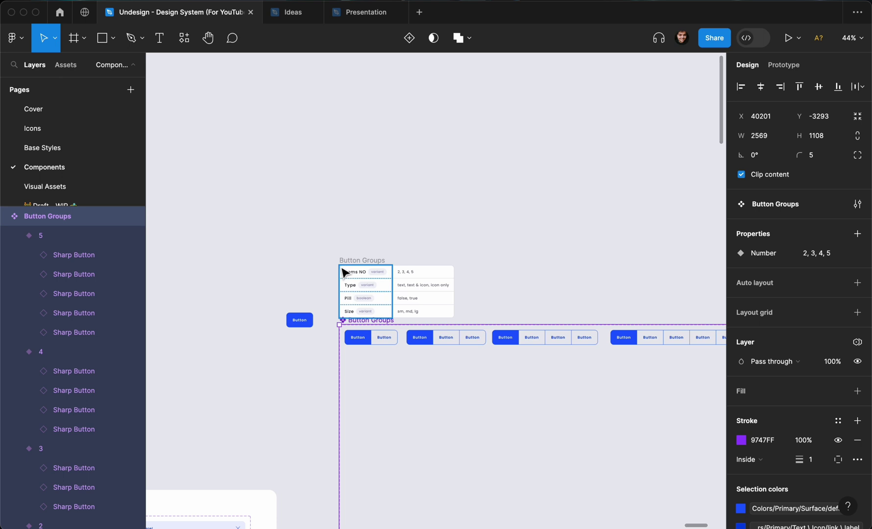
scroll(353, 276, "up", 1)
left_click_drag(323, 370, 619, 355)
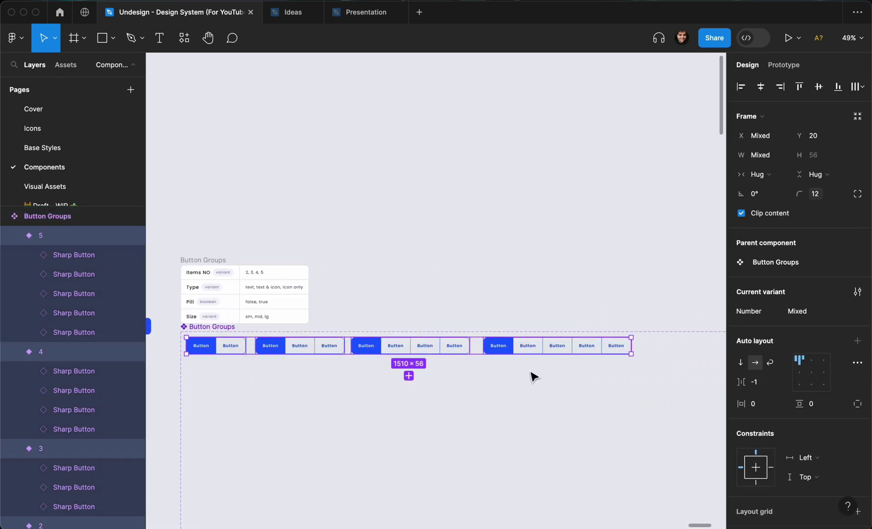
scroll(539, 372, "down", 2)
scroll(465, 388, "left", 3)
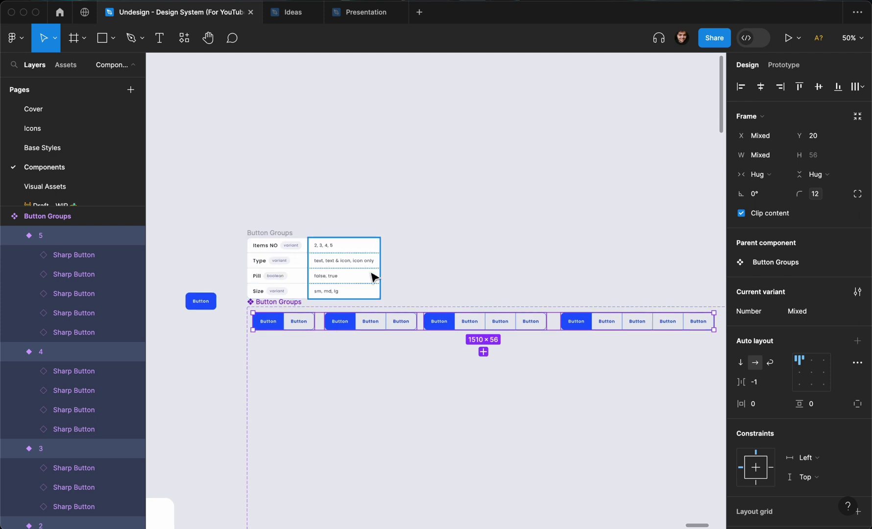
Add a Type variant property to Button Groups with default value text.
key("Escape")
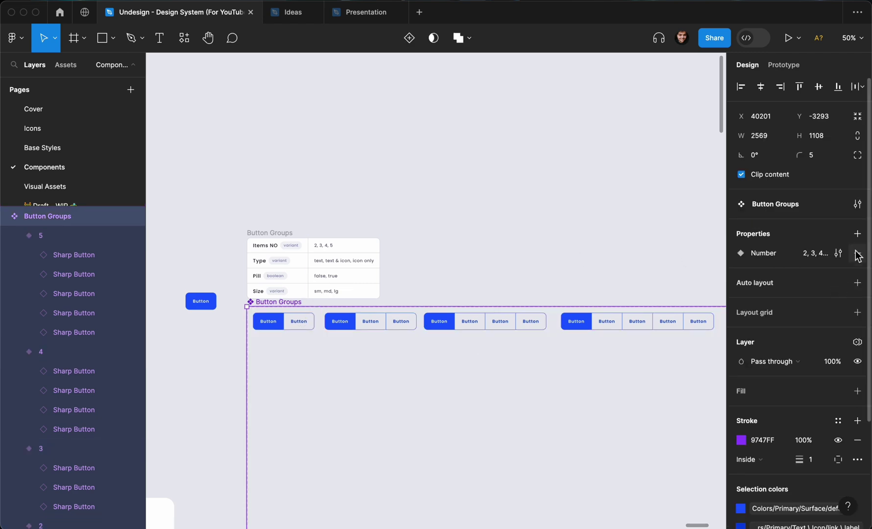
left_click(858, 234)
left_click(819, 275)
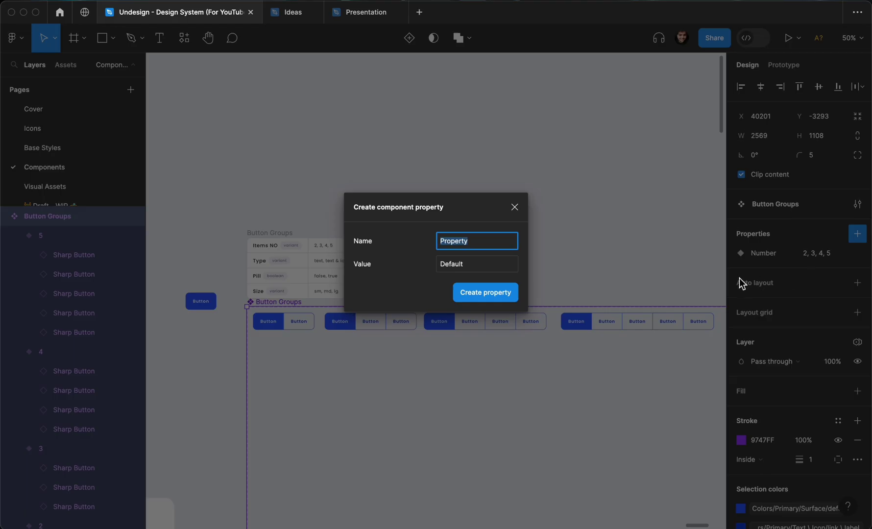
type("Type")
key("Tab")
type("te")
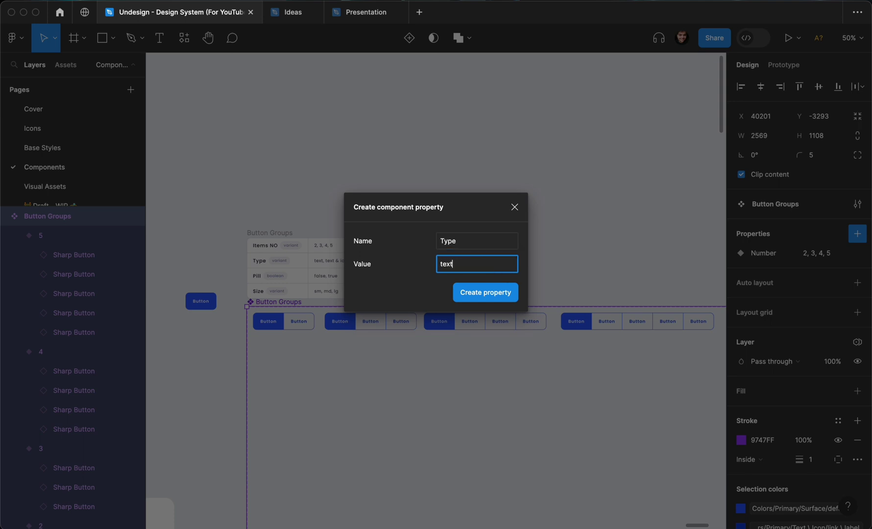
left_click(483, 293)
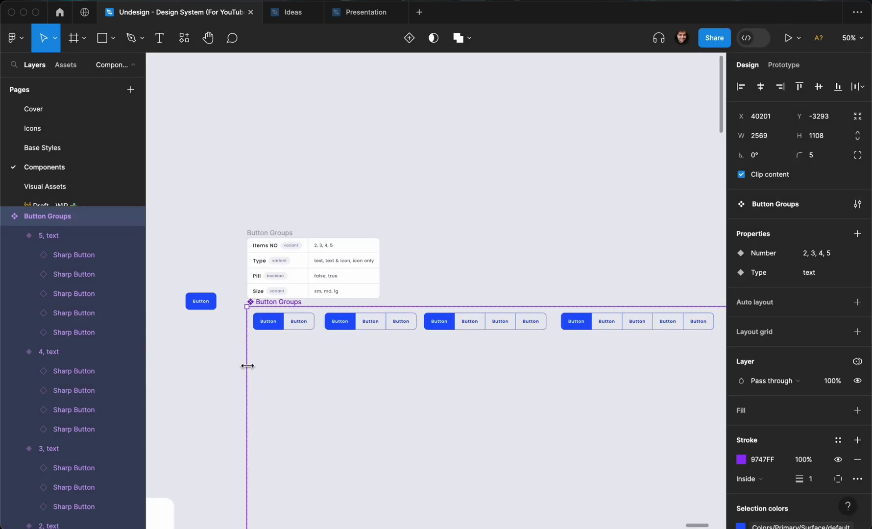
Copy the row of four variants below and set the copies' Type to text & icon.
left_click_drag(235, 362, 696, 326)
left_click_drag(613, 327, 609, 351)
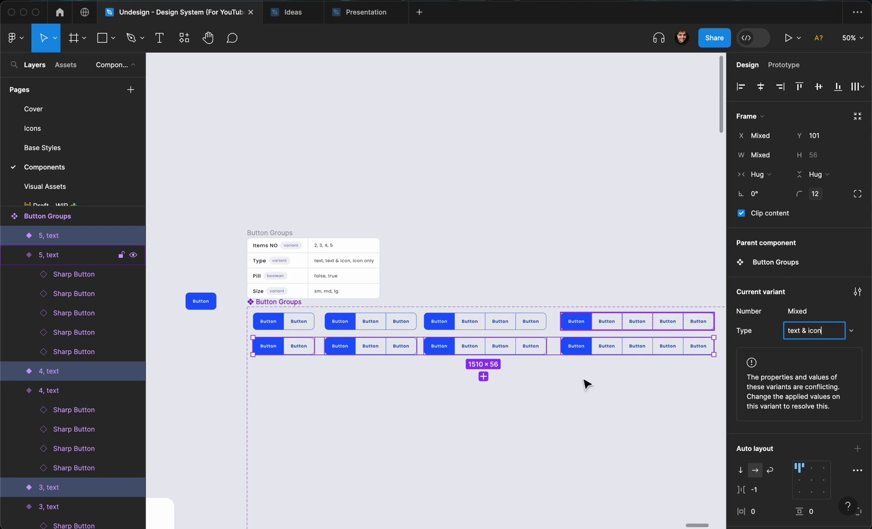
key("Return")
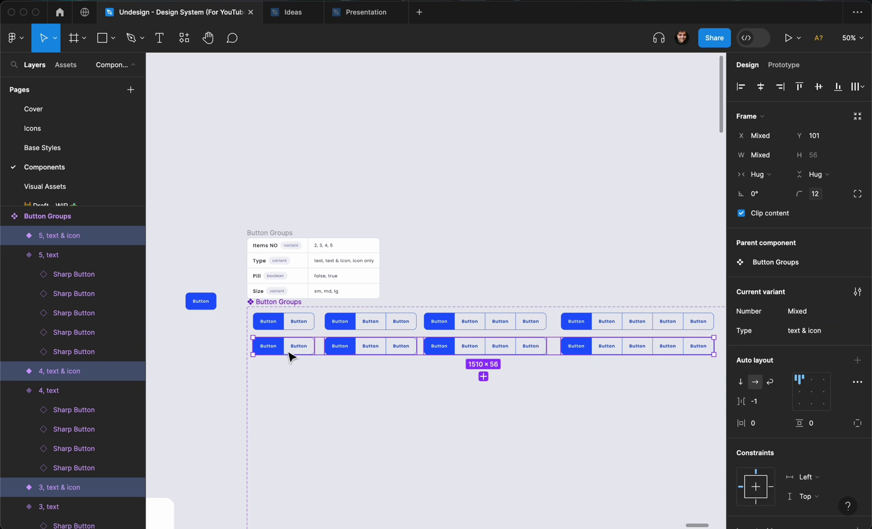
left_click_drag(231, 381, 702, 340)
key("Return")
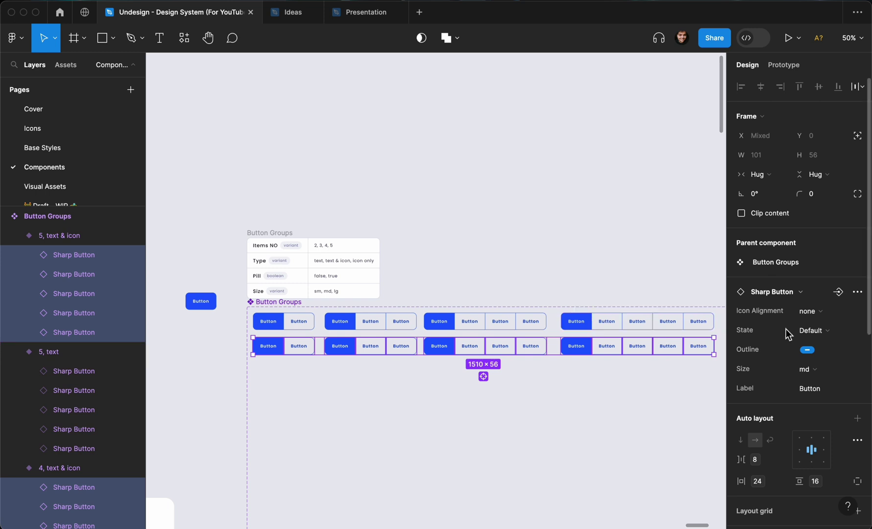
Set Icon Alignment to left on the text & icon row's buttons.
left_click(816, 311)
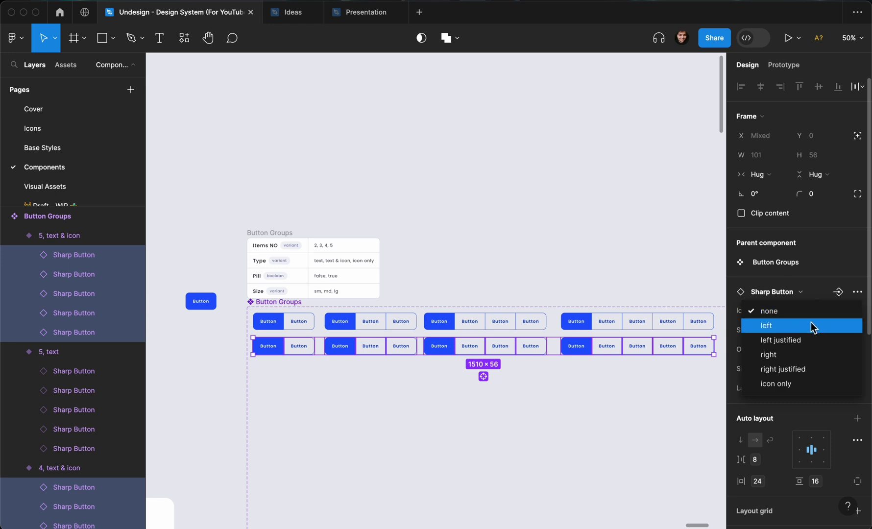
key("Return")
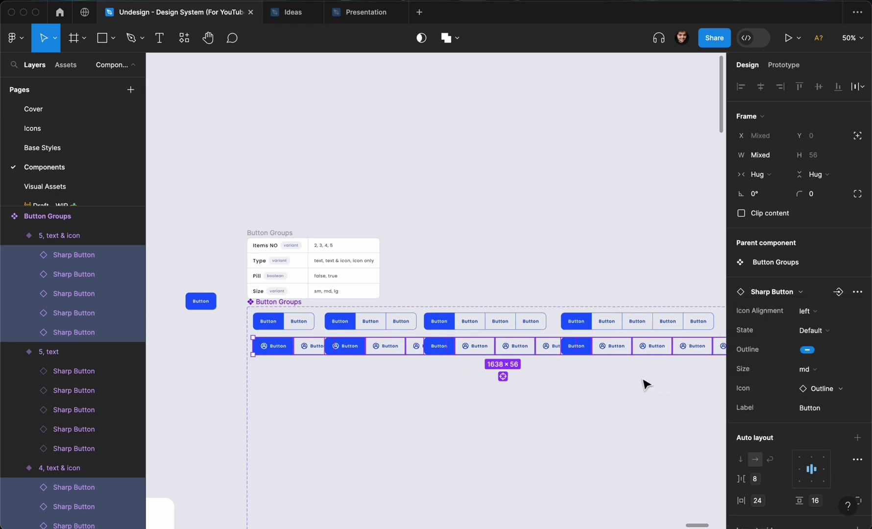
scroll(646, 384, "down", 3)
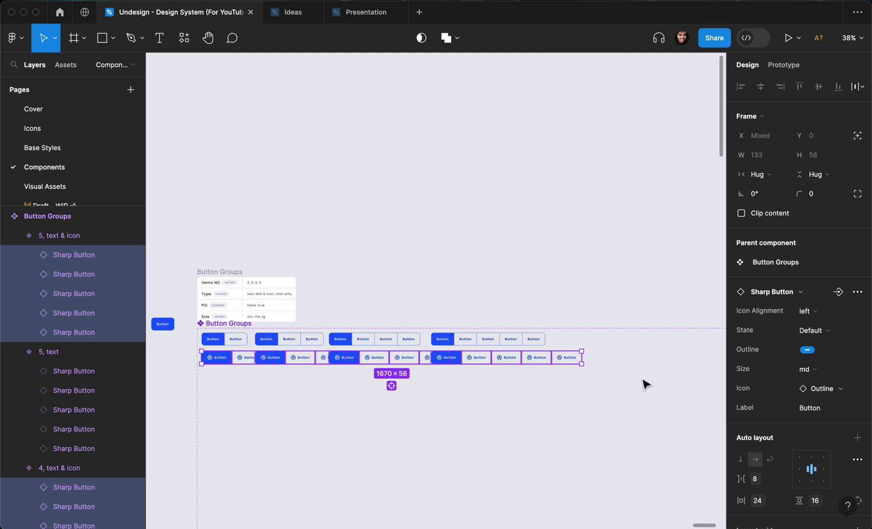
key("alt")
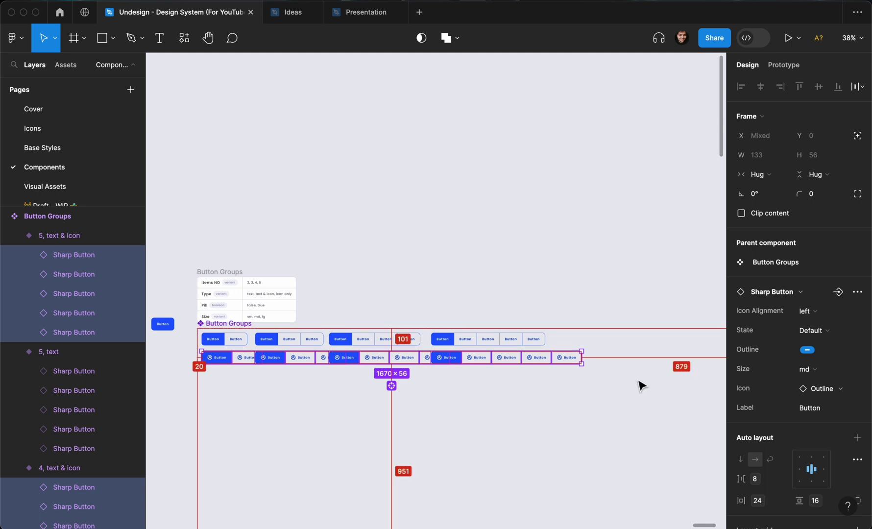
Tidy up the four text & icon button groups with 40 px spacing.
left_click(604, 380)
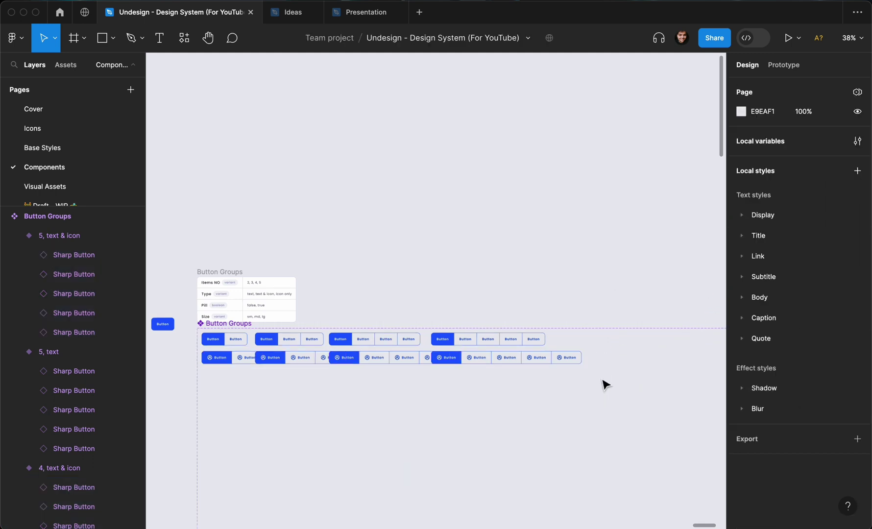
left_click_drag(564, 364, 615, 361)
left_click(492, 374)
left_click_drag(491, 375, 212, 368)
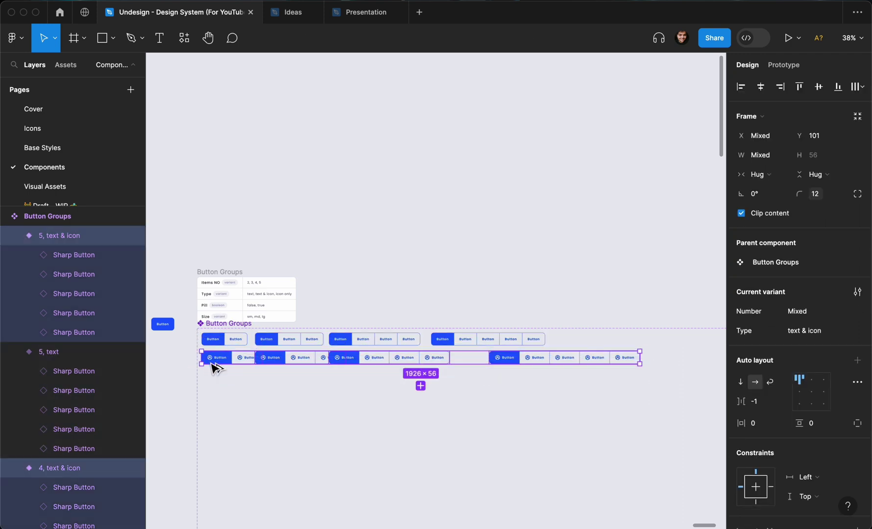
key("ctrl+alt+t")
left_click(757, 234)
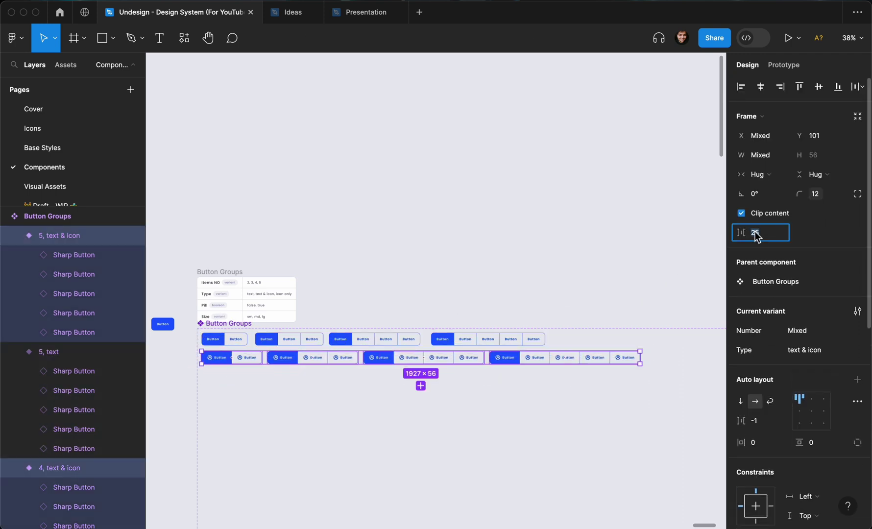
type("40")
key("Return")
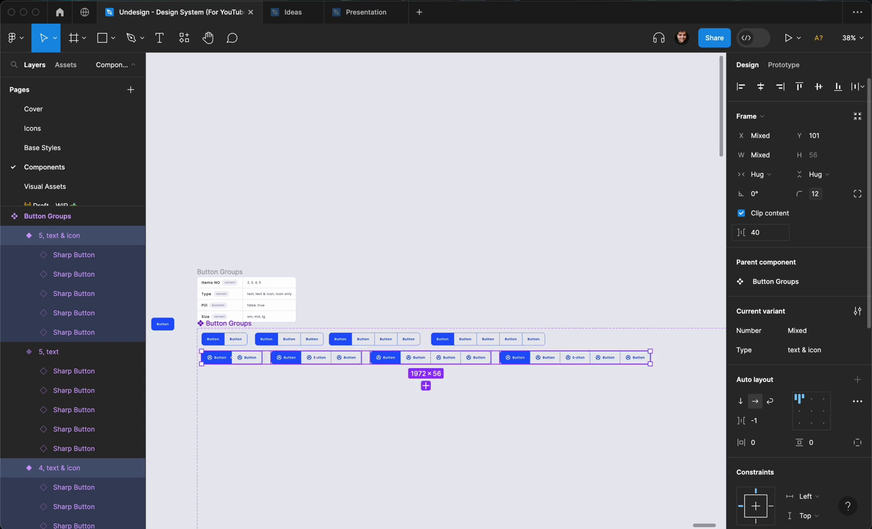
left_click(330, 418)
scroll(234, 309, "up", 2)
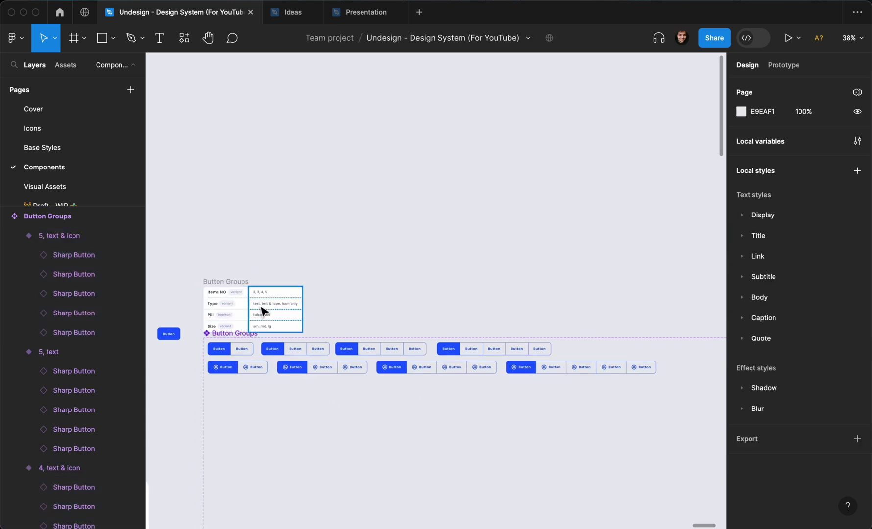
Copy the text row down and set its Type to icon only.
left_click_drag(199, 381, 658, 370)
left_click(608, 362)
left_click_drag(608, 361, 240, 392)
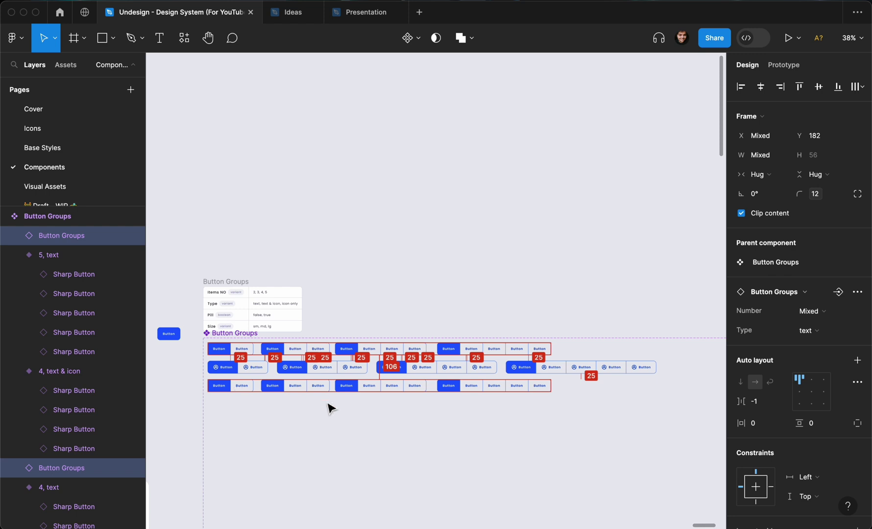
left_click(813, 330)
type("icon only")
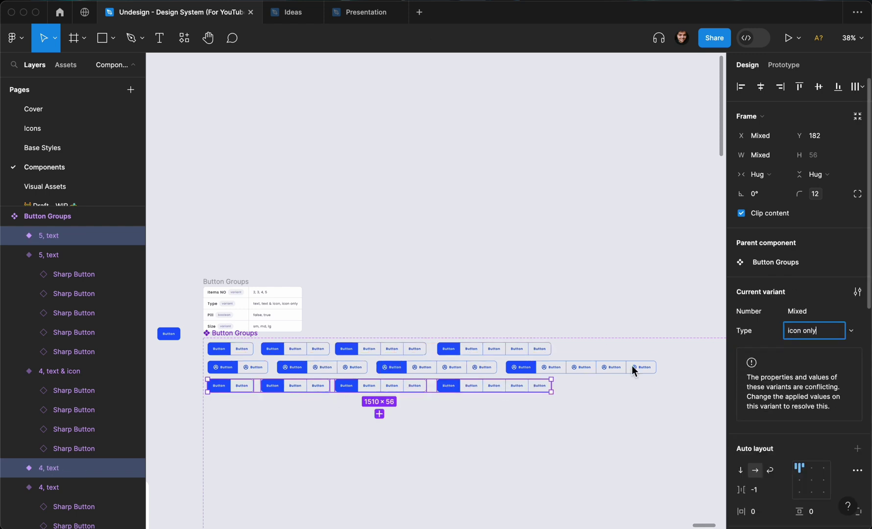
key("Return")
key("Return")
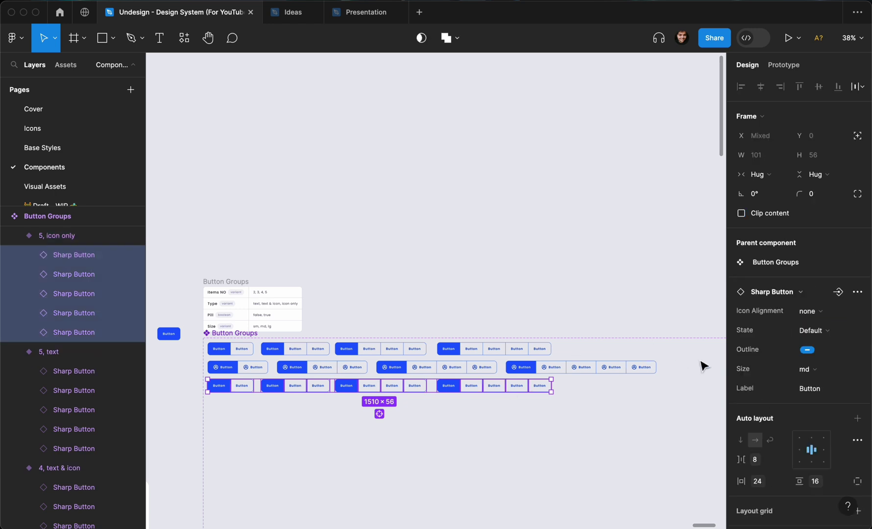
Set the new row's button Icon Alignment to icon only.
left_click(809, 314)
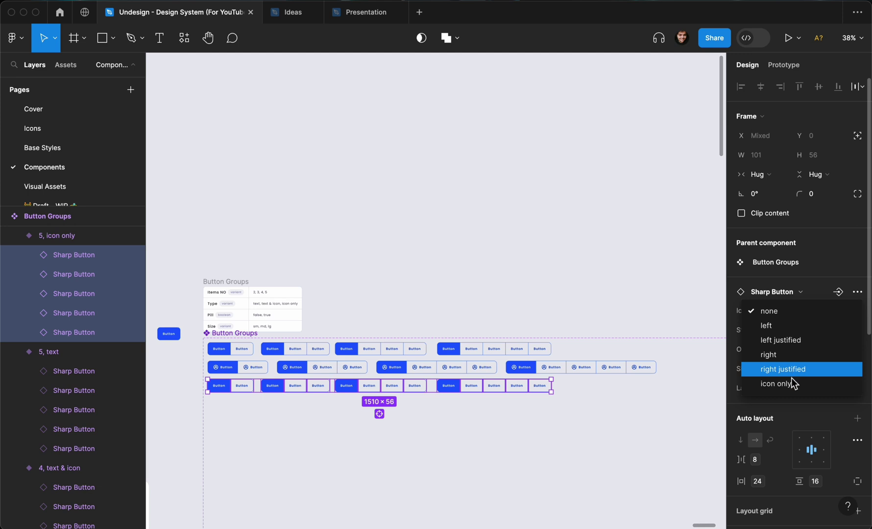
key("Return")
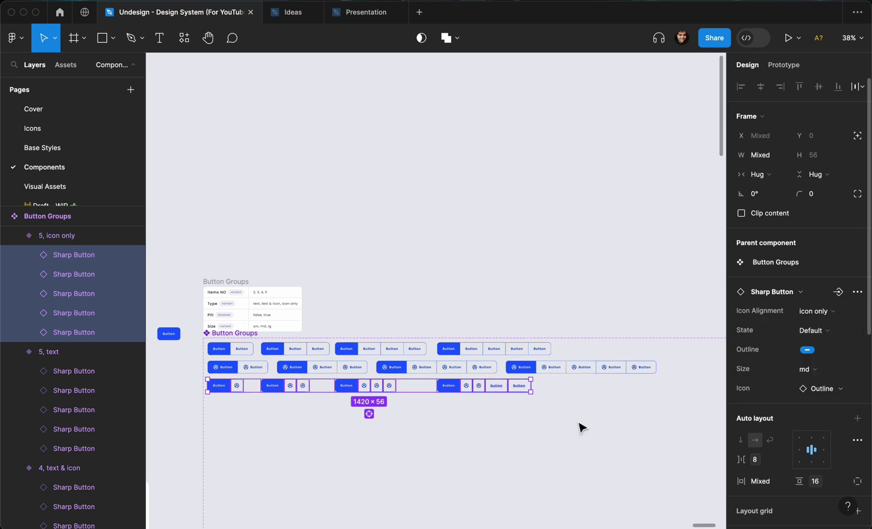
left_click(541, 416)
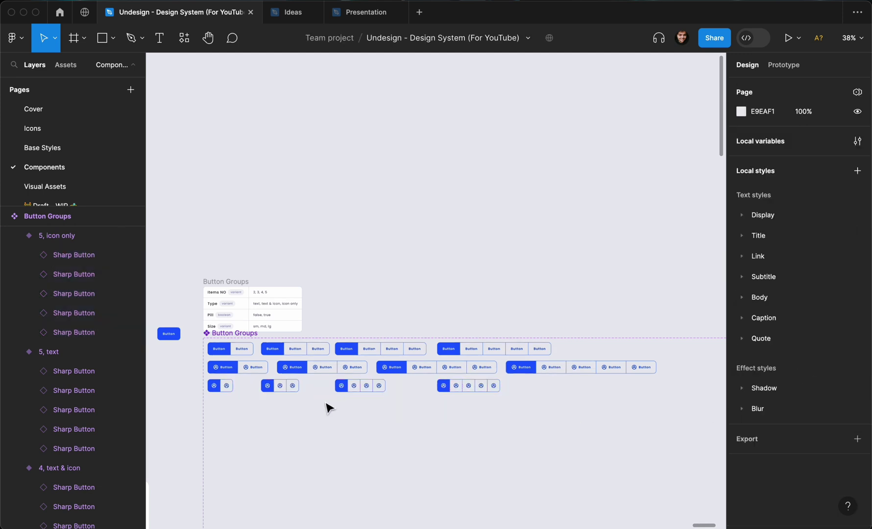
scroll(314, 407, "up", 3)
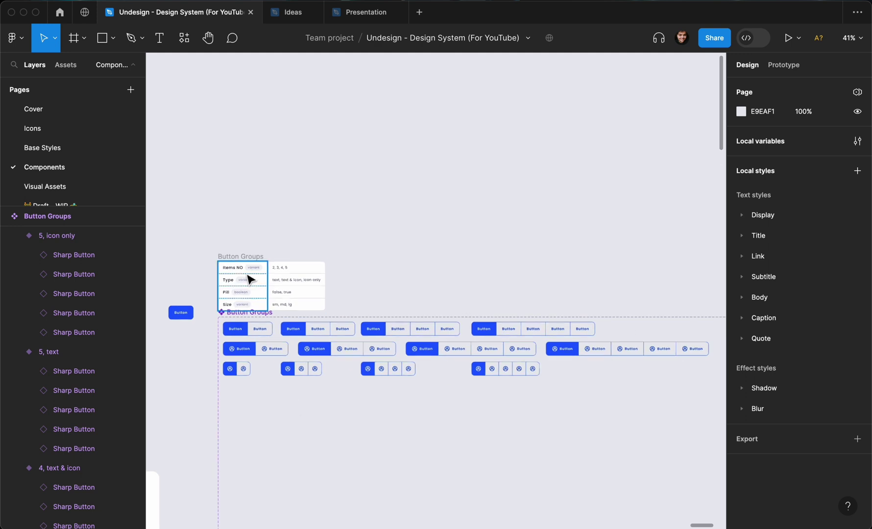
scroll(243, 365, "down", 3)
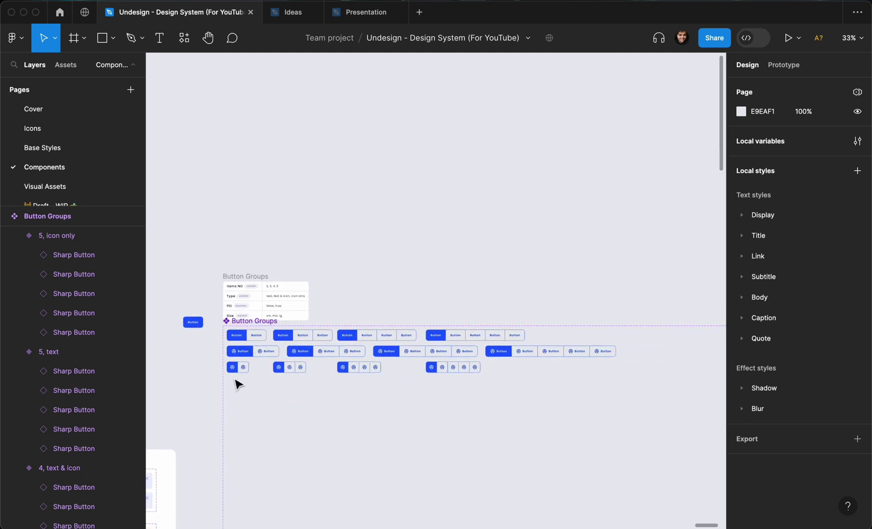
left_click_drag(209, 400, 511, 332)
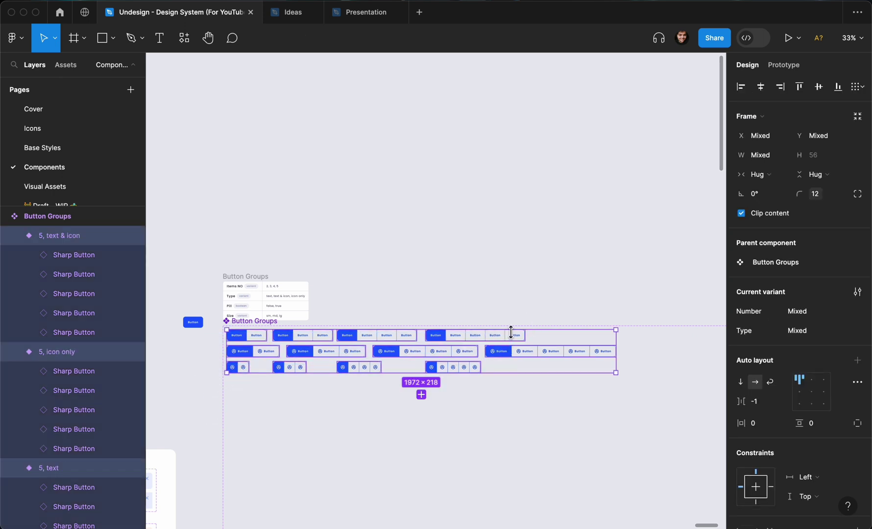
Add a Pill variant property to Button Groups with default value false.
left_click(271, 324)
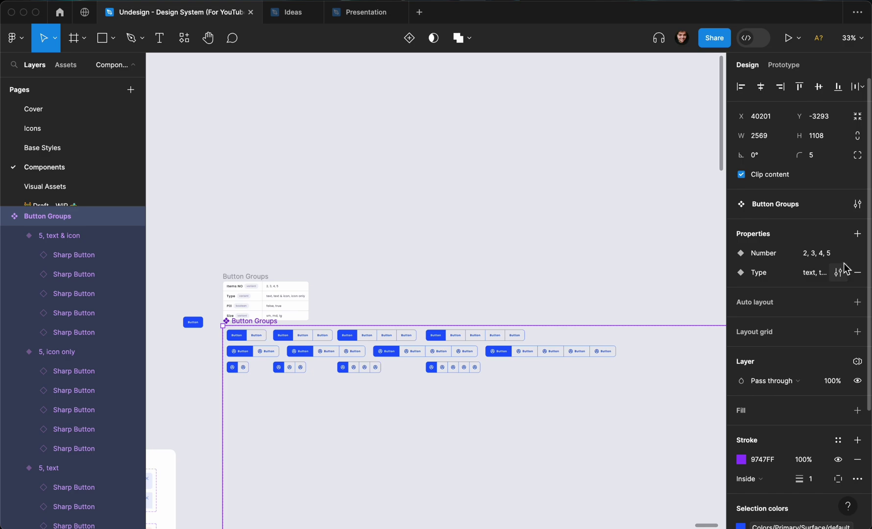
left_click(857, 234)
left_click(812, 278)
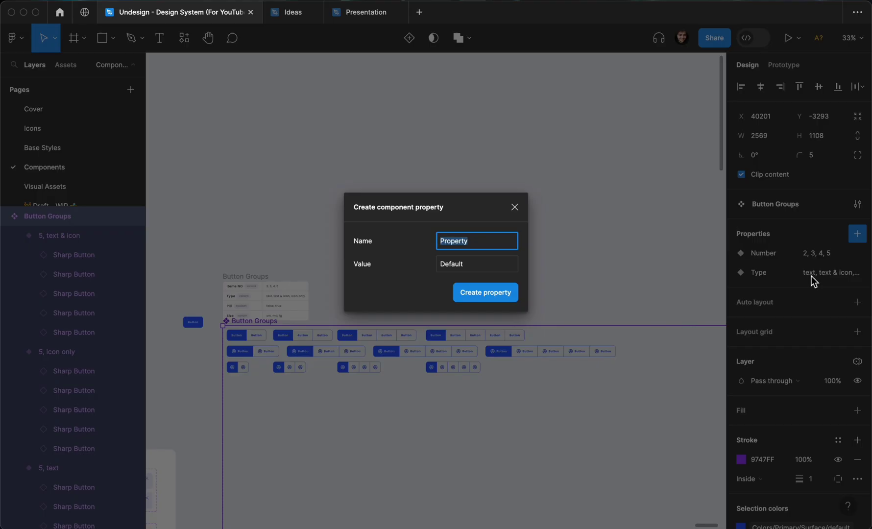
type("Pill")
left_click(476, 260)
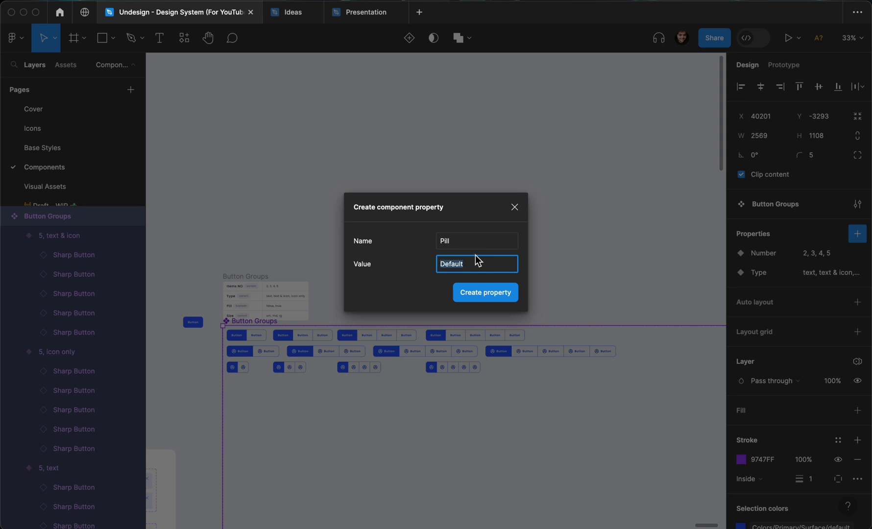
type("false")
left_click(461, 295)
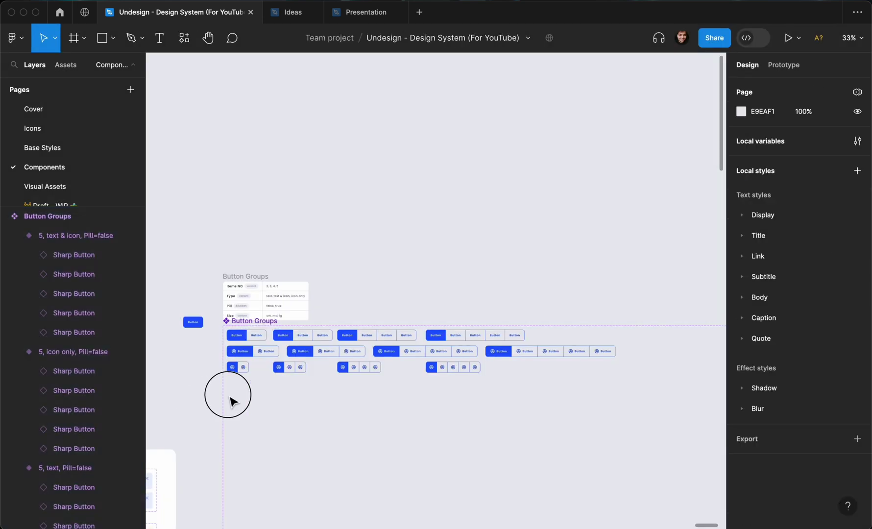
Duplicate all three rows below, set Pill to true, and apply the pill corner radius variable.
left_click_drag(199, 396, 576, 334)
left_click_drag(501, 347, 495, 392)
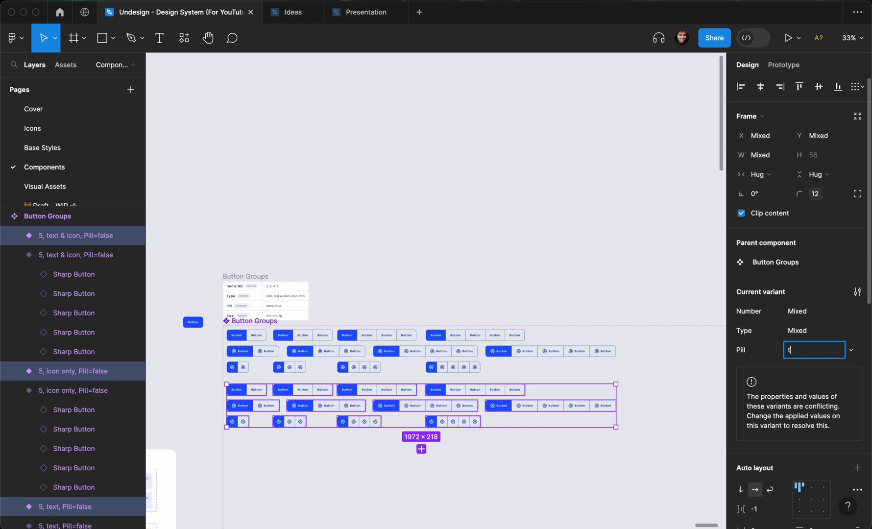
key("Return")
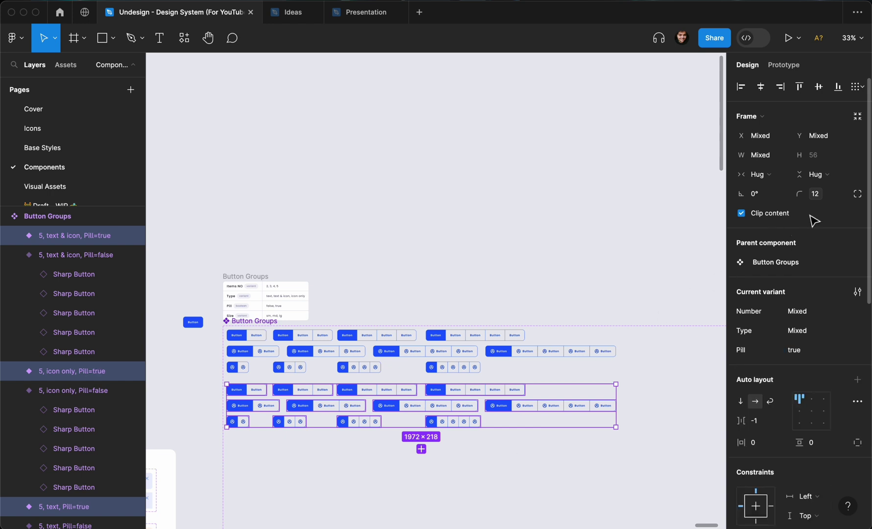
left_click(841, 194)
scroll(788, 328, "down", 1)
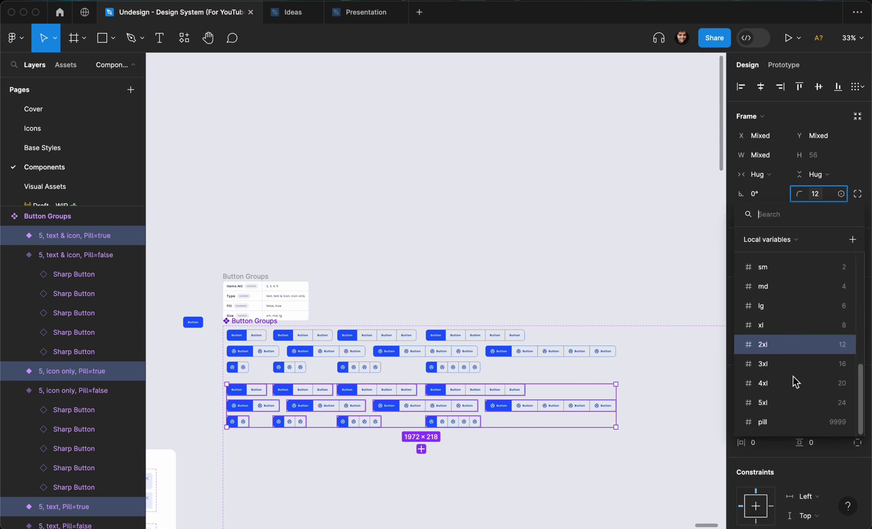
left_click(797, 427)
Navigate to the top-left variant and select its first Sharp Button.
left_click(543, 472)
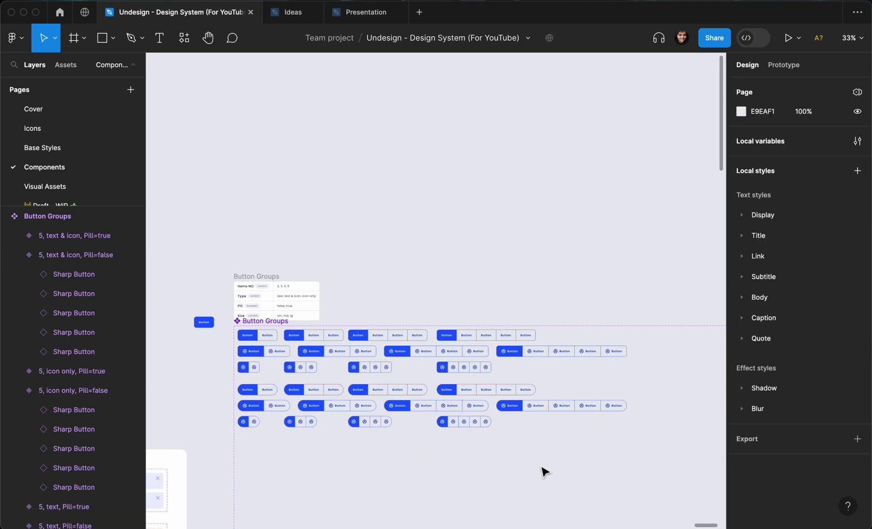
scroll(544, 472, "up", 3)
scroll(542, 471, "down", 2)
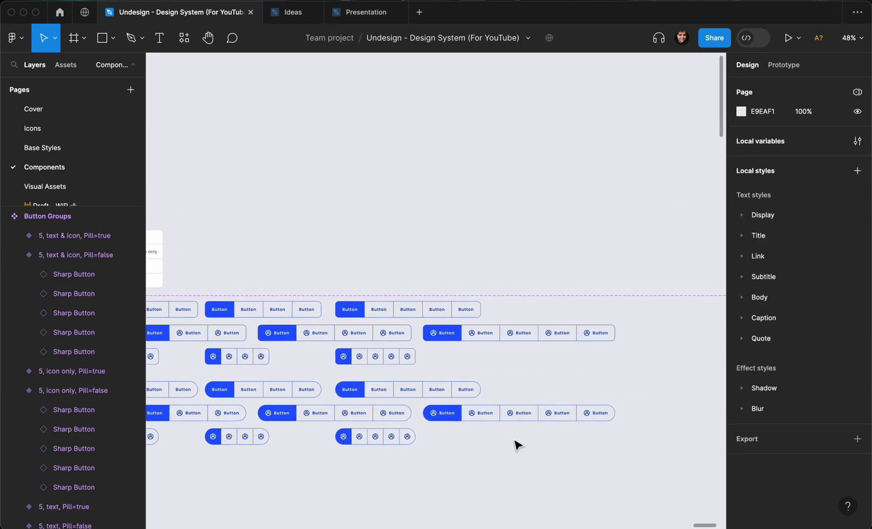
scroll(390, 459, "left", 5)
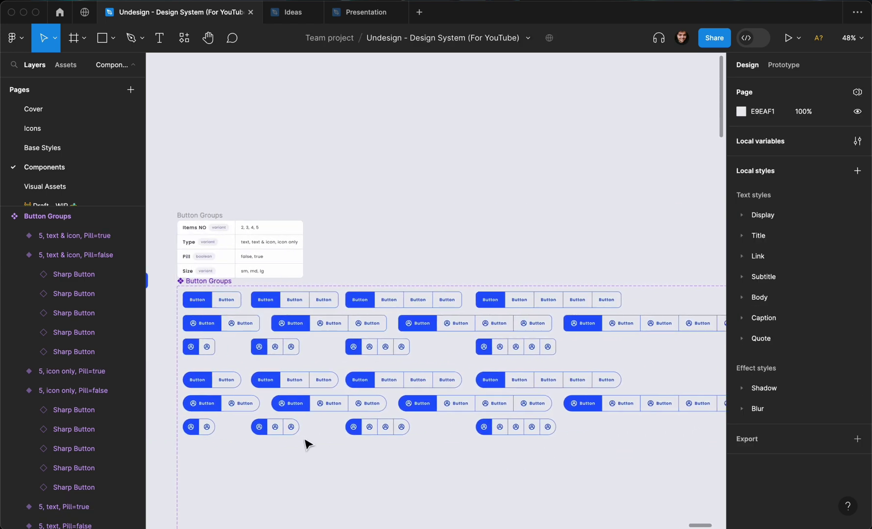
scroll(248, 439, "up", 3)
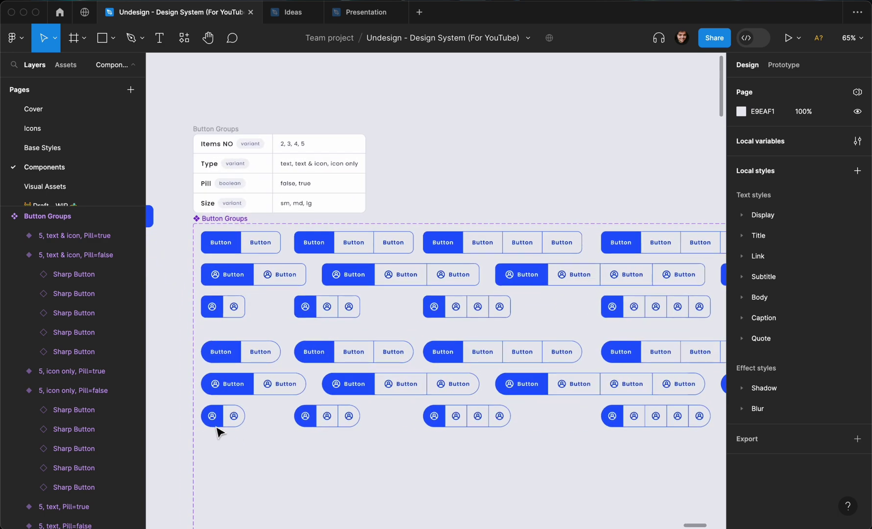
left_click(215, 425)
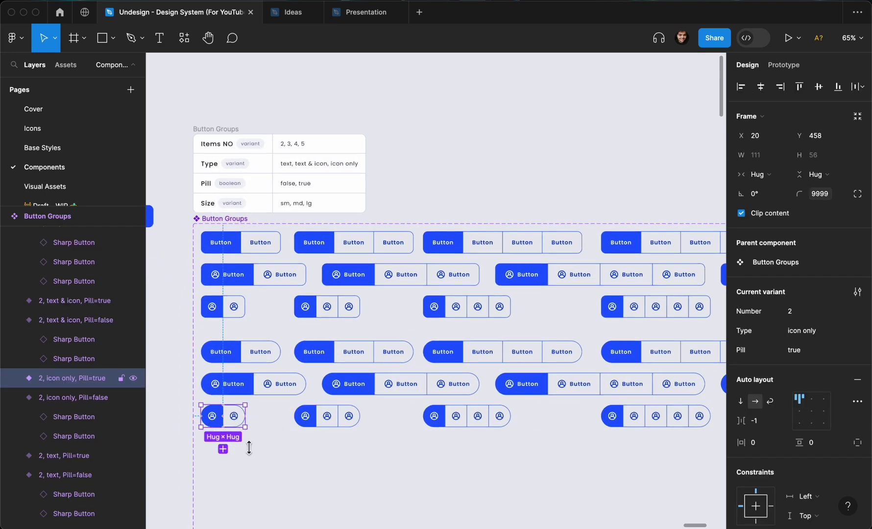
scroll(259, 442, "down", 3)
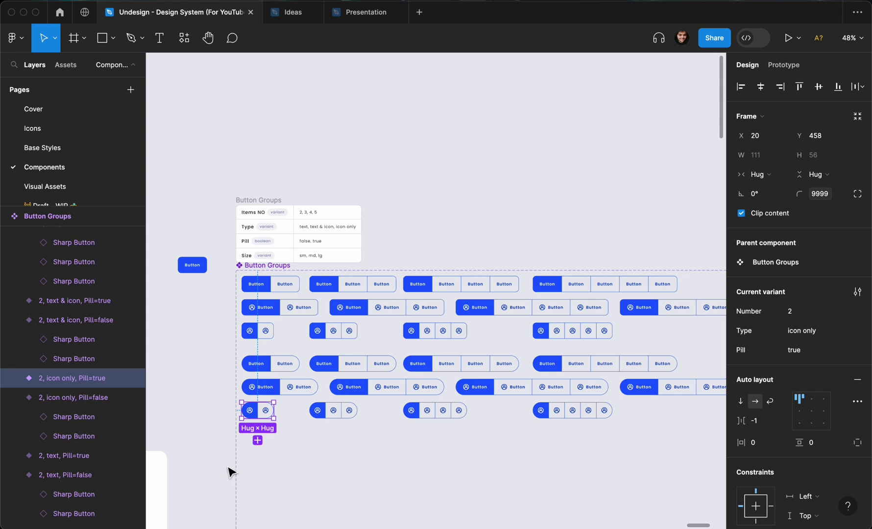
left_click(247, 458)
scroll(312, 430, "up", 1)
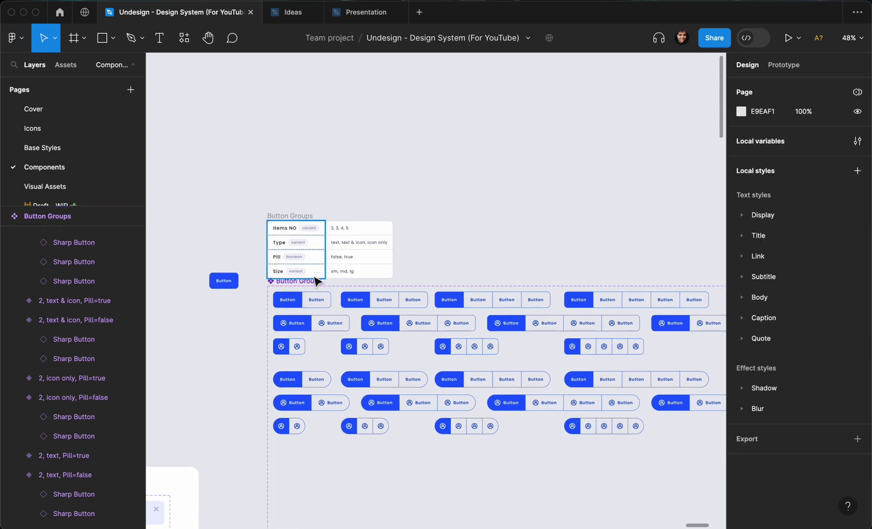
scroll(316, 280, "down", 3)
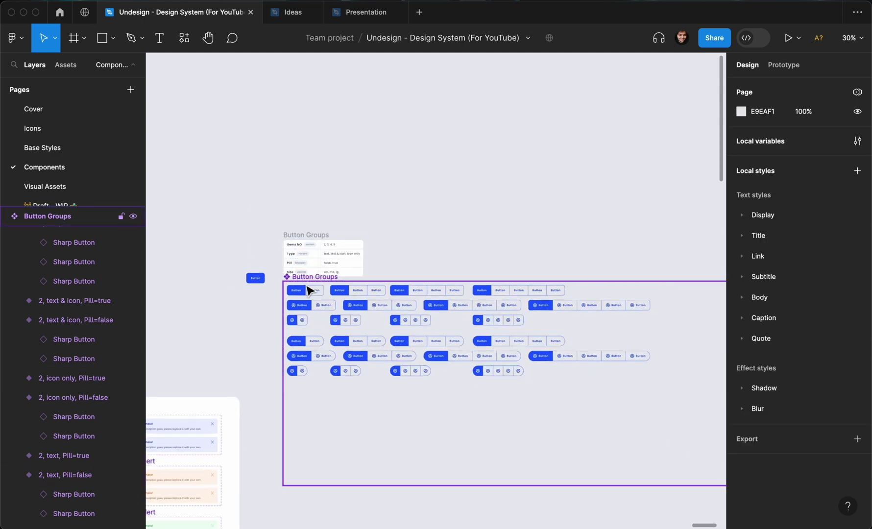
scroll(279, 293, "up", 4)
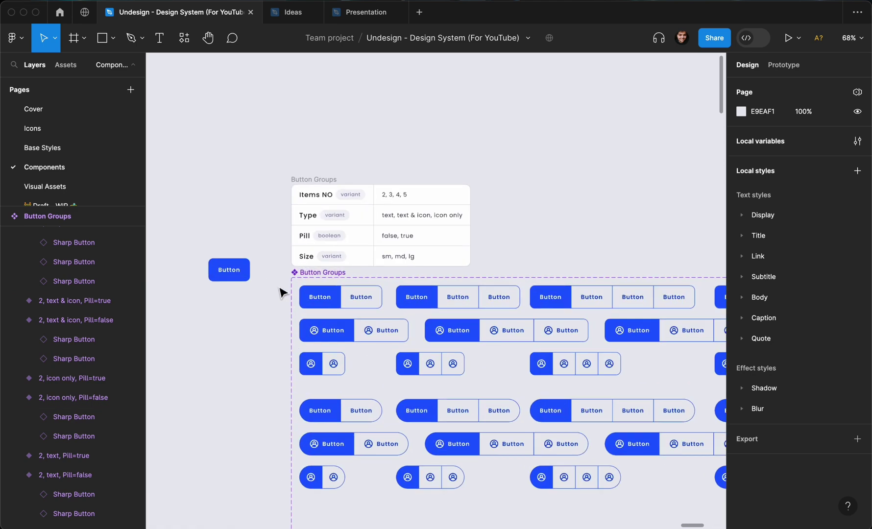
left_click(314, 300)
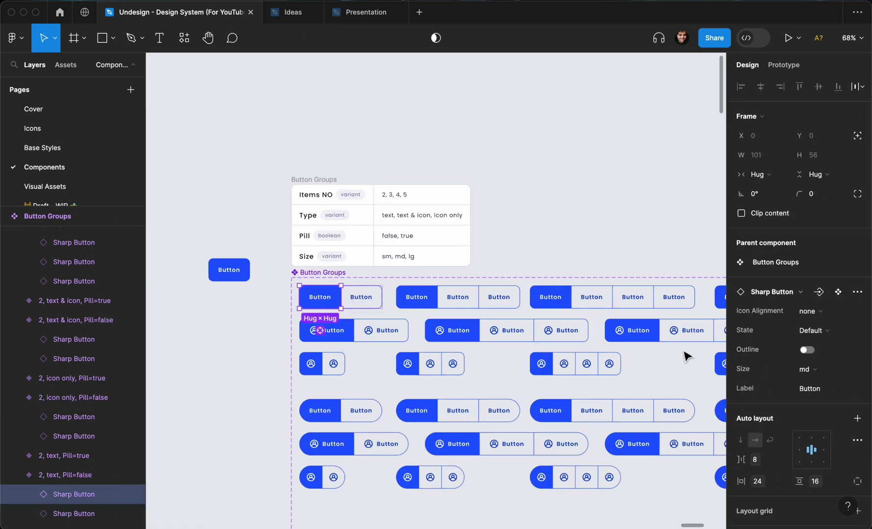
left_click(816, 369)
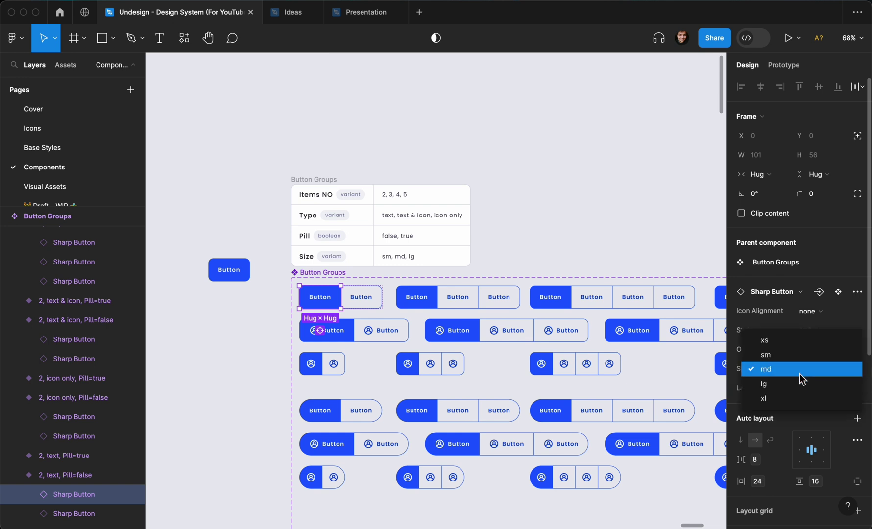
left_click(554, 303)
scroll(413, 300, "down", 3)
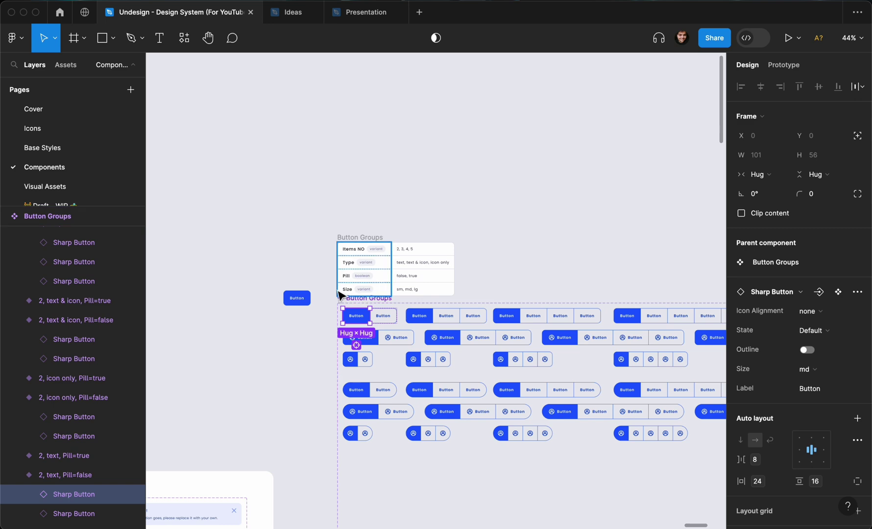
scroll(353, 287, "up", 2)
scroll(431, 296, "up", 3)
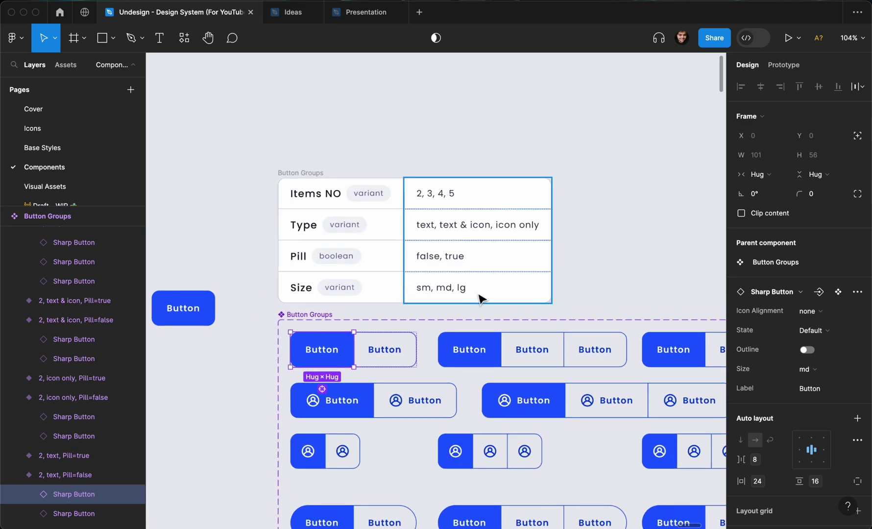
scroll(480, 298, "down", 5)
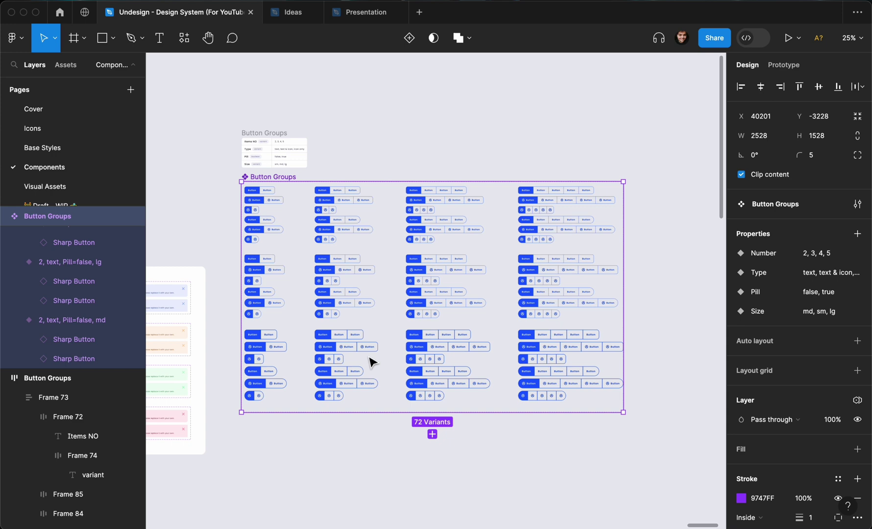
Pan across the canvas to review all 72 Button Groups variants.
scroll(371, 361, "left", 2)
scroll(371, 360, "up", 2)
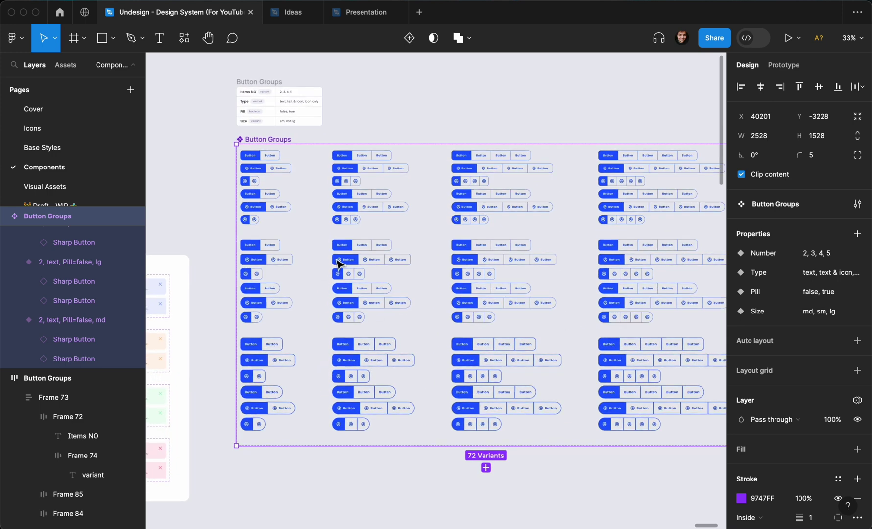
scroll(343, 250, "up", 1)
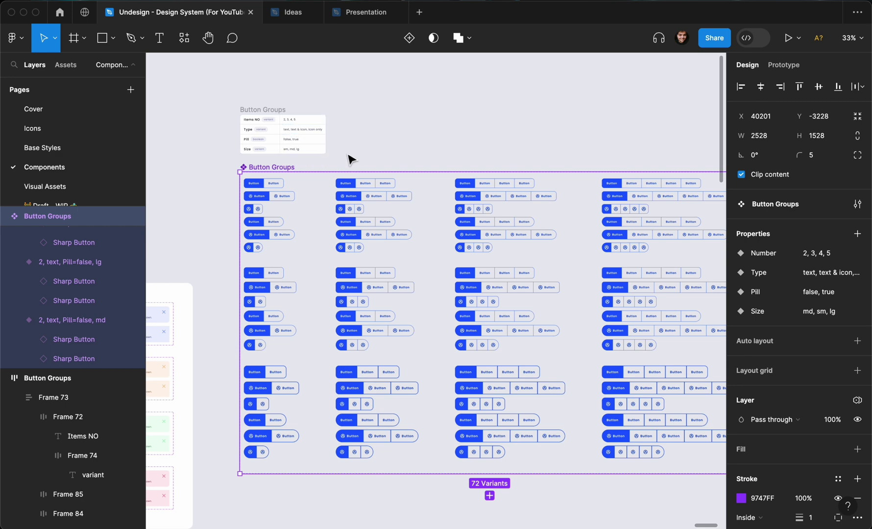
scroll(380, 148, "up", 2)
scroll(379, 148, "right", 1)
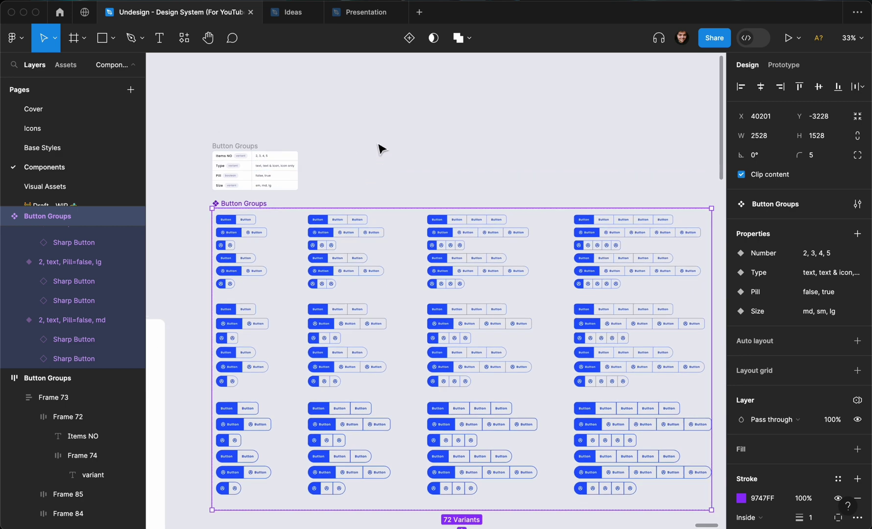
scroll(379, 148, "right", 1)
scroll(379, 148, "up", 1)
scroll(381, 148, "up", 5)
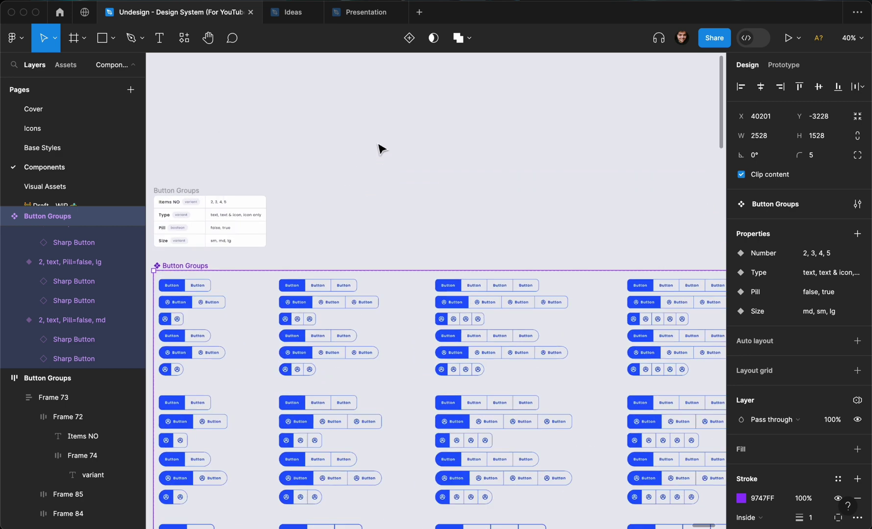
Search resources for 'button group' and place a Button Groups instance on the canvas.
left_click(378, 144)
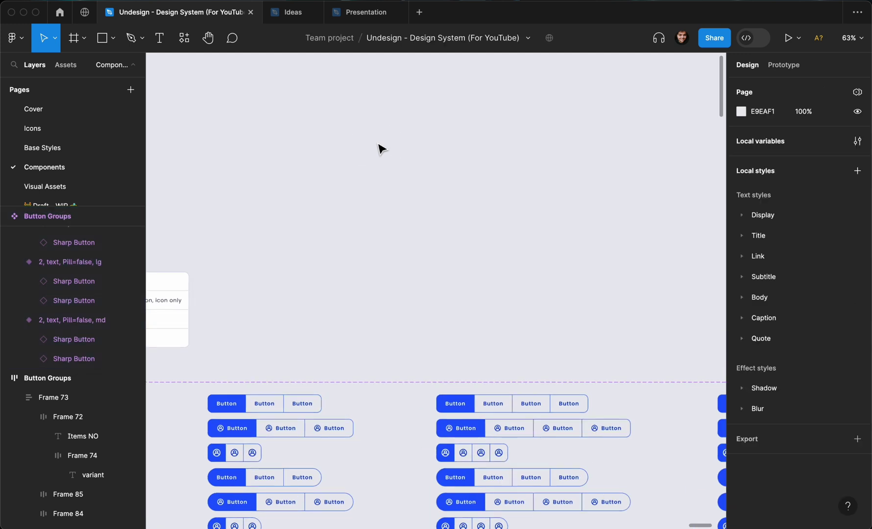
key("shift+i")
type("button")
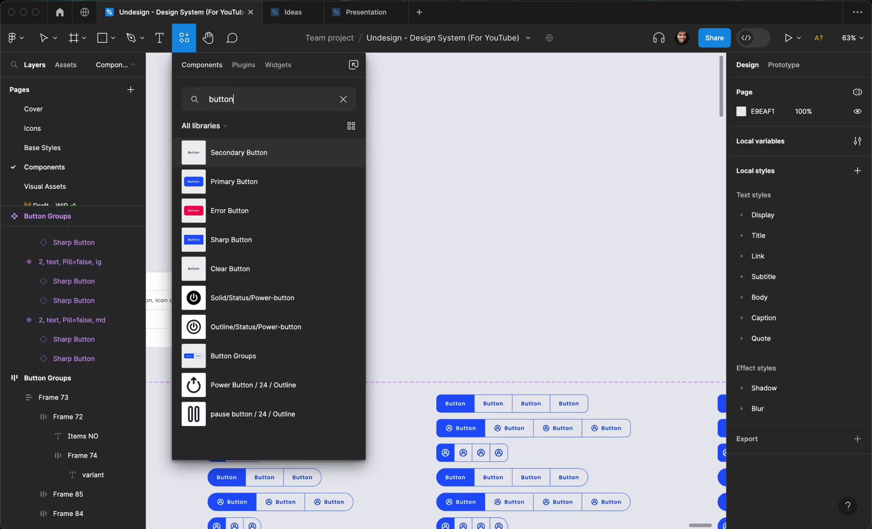
type(" group")
key("BackSpace")
key("BackSpace")
key("BackSpace")
key("BackSpace")
key("BackSpace")
key("BackSpace")
left_click_drag(259, 150, 572, 206)
left_click(492, 159)
scroll(493, 160, "up", 5)
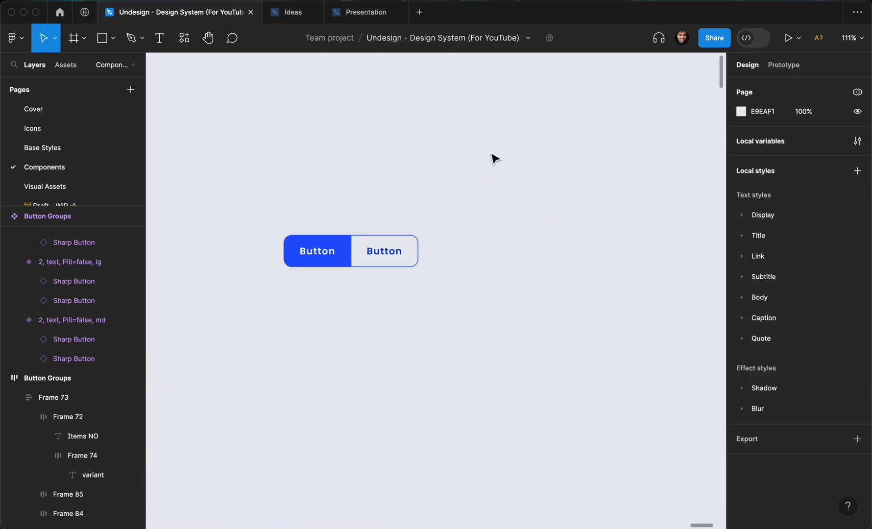
left_click(375, 240)
scroll(354, 247, "down", 1)
scroll(354, 247, "left", 1)
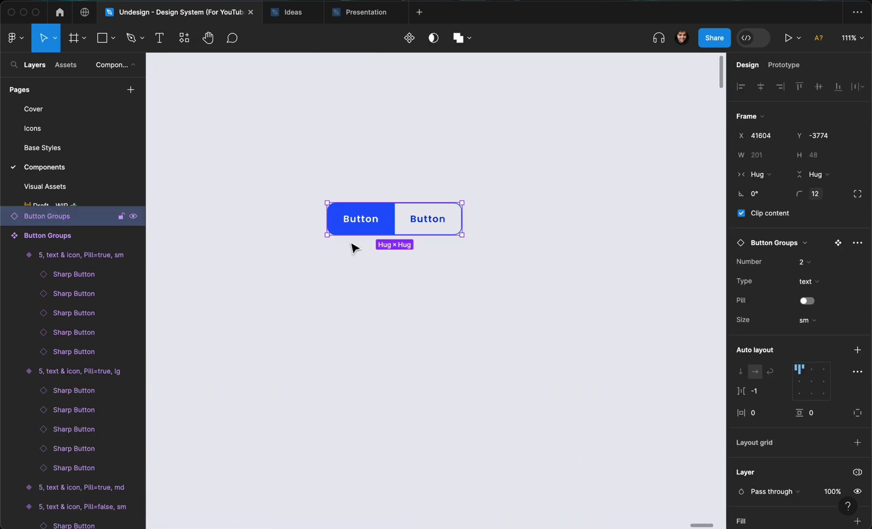
Set the instance to 3 items, text & icon, then try sizes md, lg, sm, md.
left_click(817, 262)
left_click(814, 277)
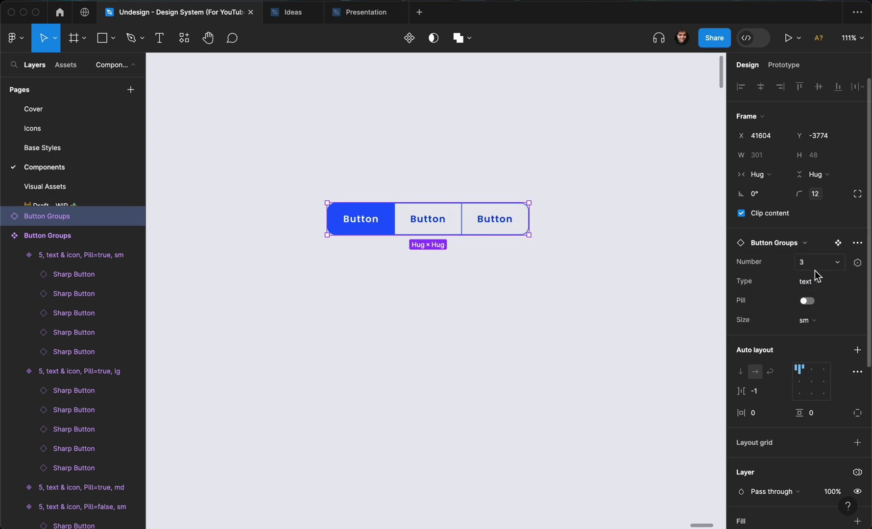
left_click(816, 281)
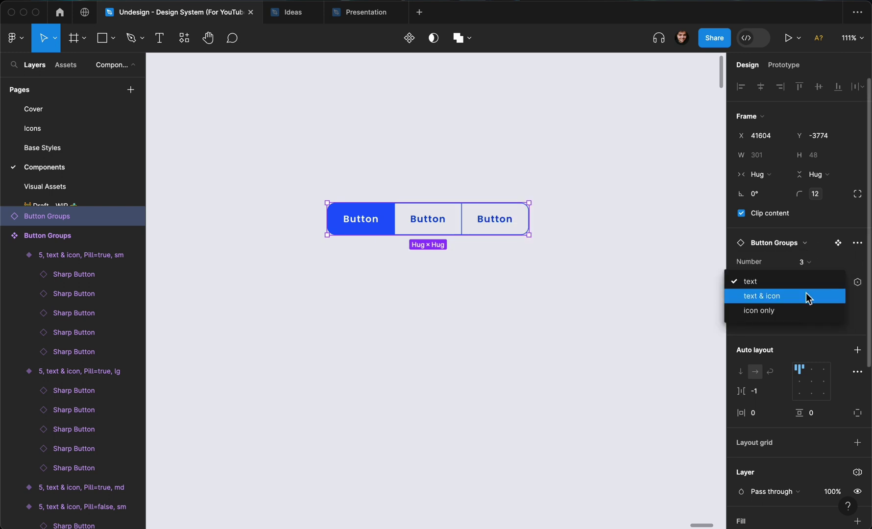
left_click(807, 296)
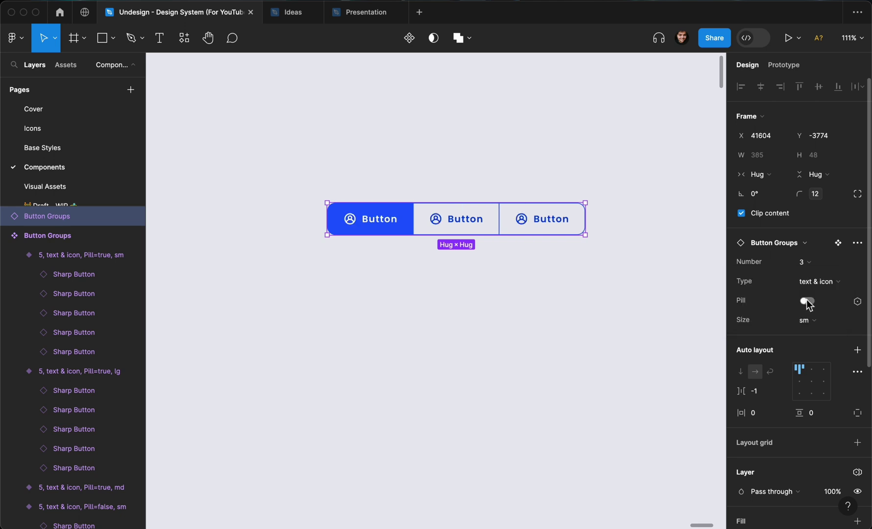
left_click(809, 320)
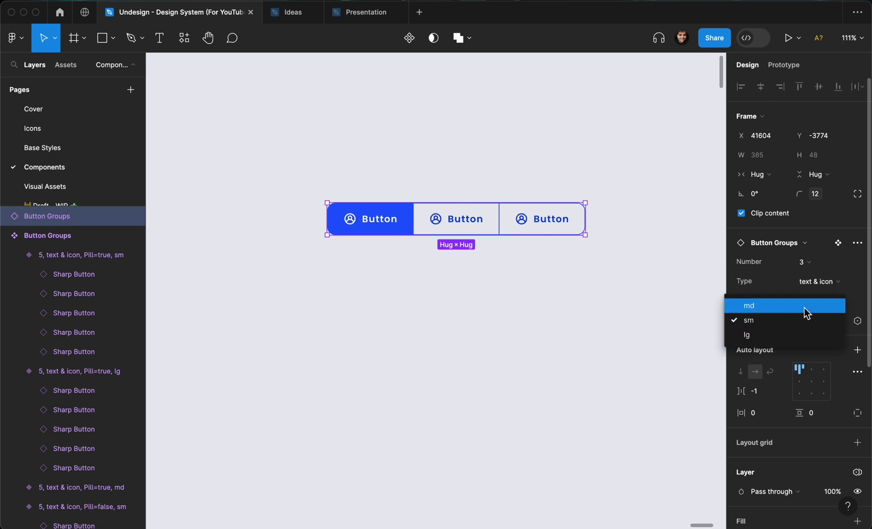
left_click(804, 308)
left_click(806, 322)
left_click(790, 346)
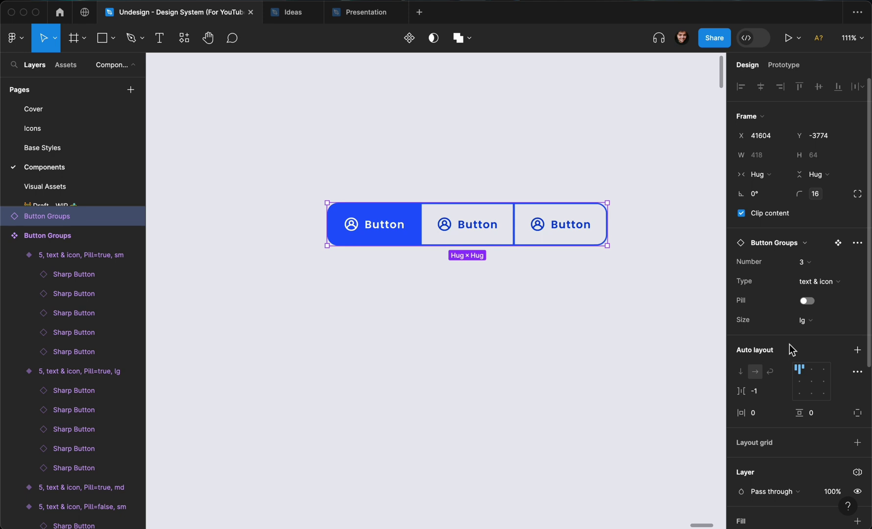
left_click(808, 322)
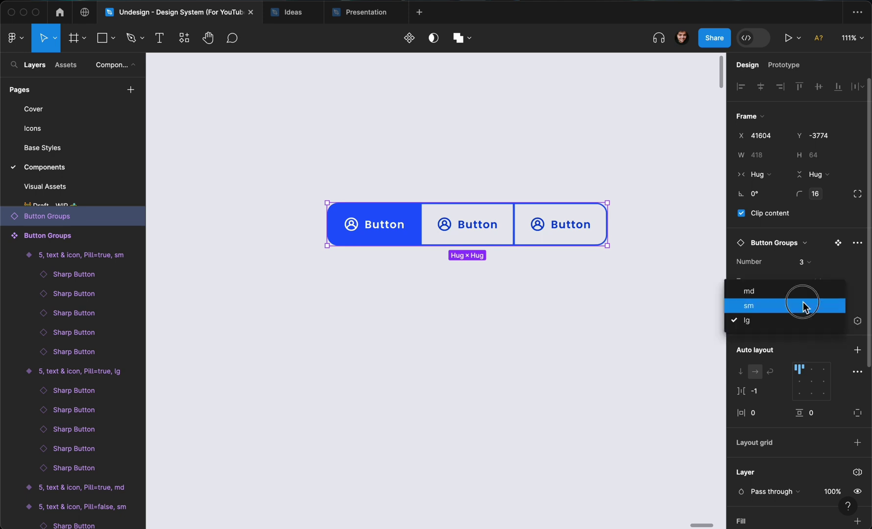
left_click(804, 305)
left_click(808, 321)
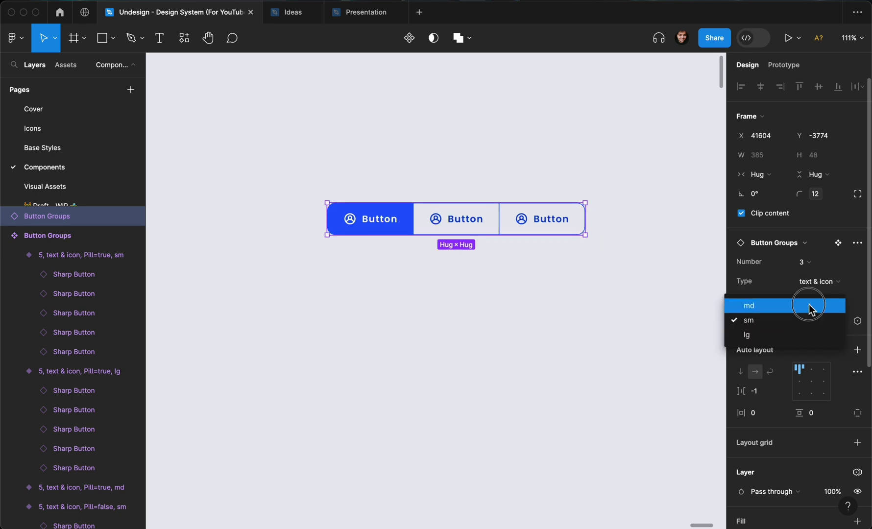
left_click(809, 305)
Give the instance five buttons, trying icon only before returning to text.
left_click(806, 263)
left_click(800, 288)
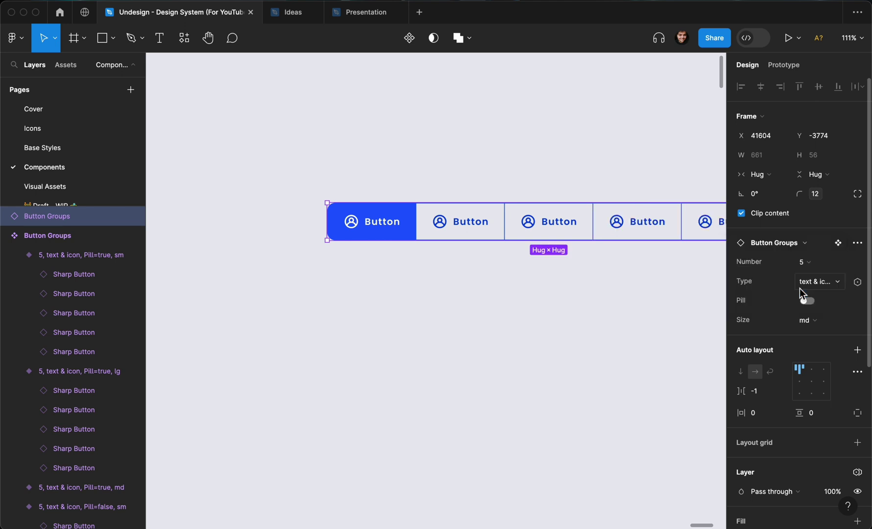
scroll(652, 296, "right", 3)
scroll(627, 292, "down", 3)
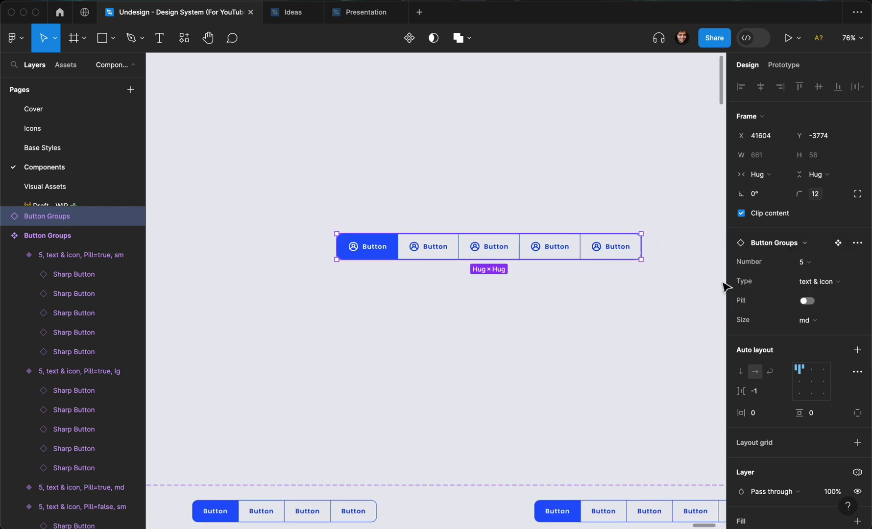
left_click(797, 285)
left_click(802, 298)
scroll(524, 278, "up", 3)
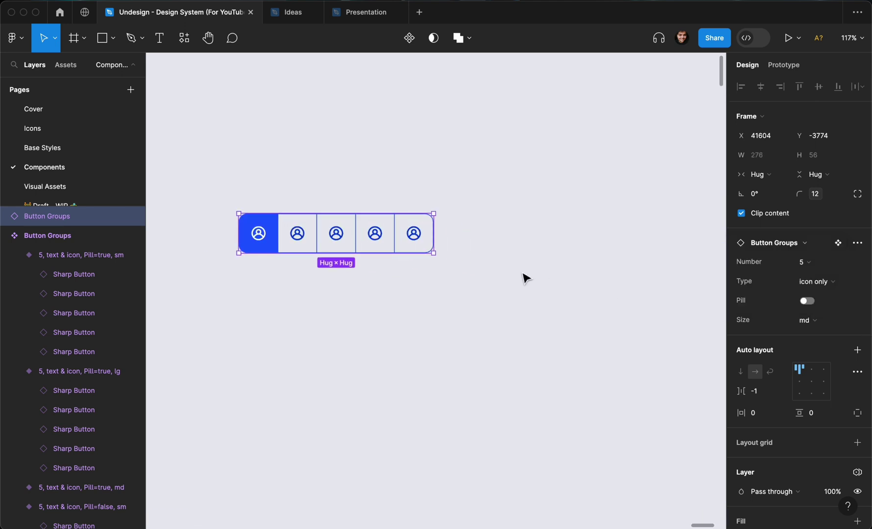
scroll(525, 278, "left", 3)
left_click(814, 283)
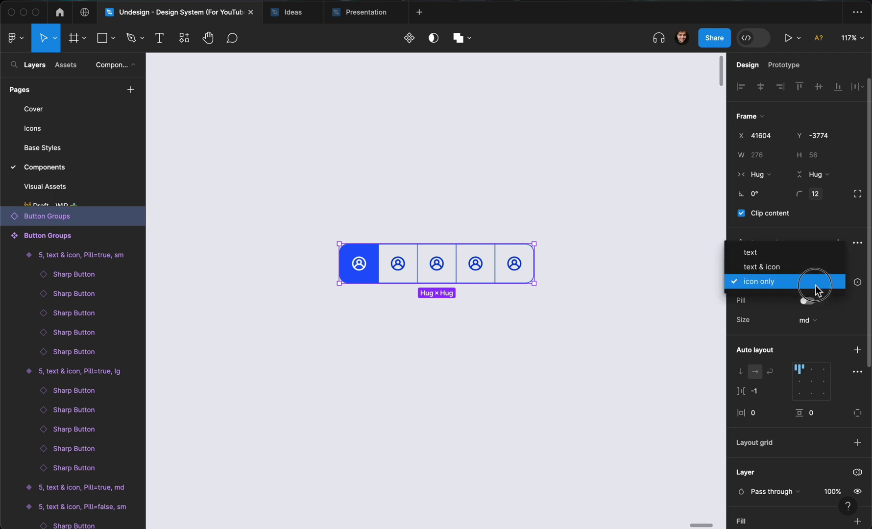
left_click(805, 257)
Reduce the instance back to three buttons and deselect it.
scroll(600, 222, "right", 2)
scroll(600, 222, "down", 1)
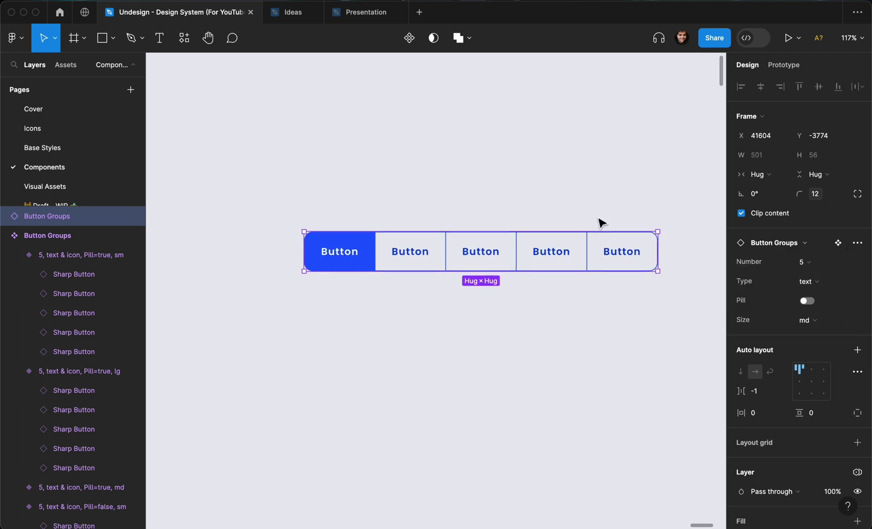
left_click(818, 261)
left_click(806, 234)
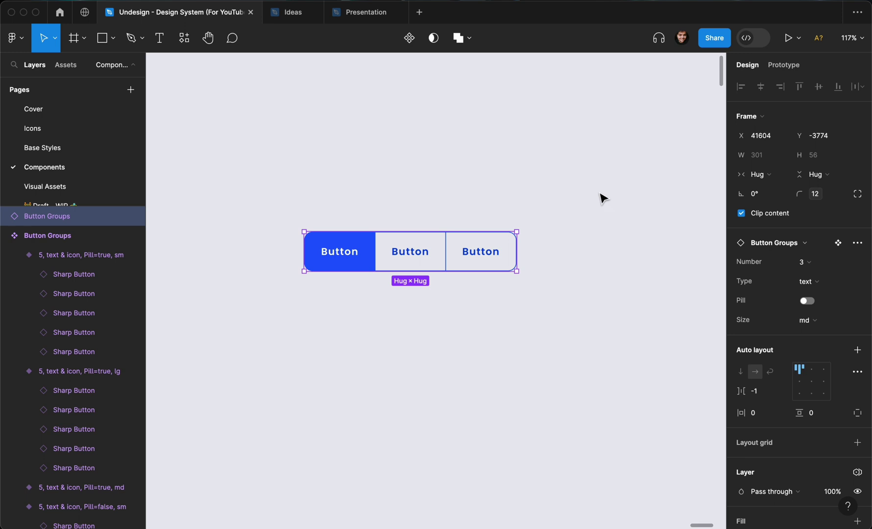
left_click(516, 180)
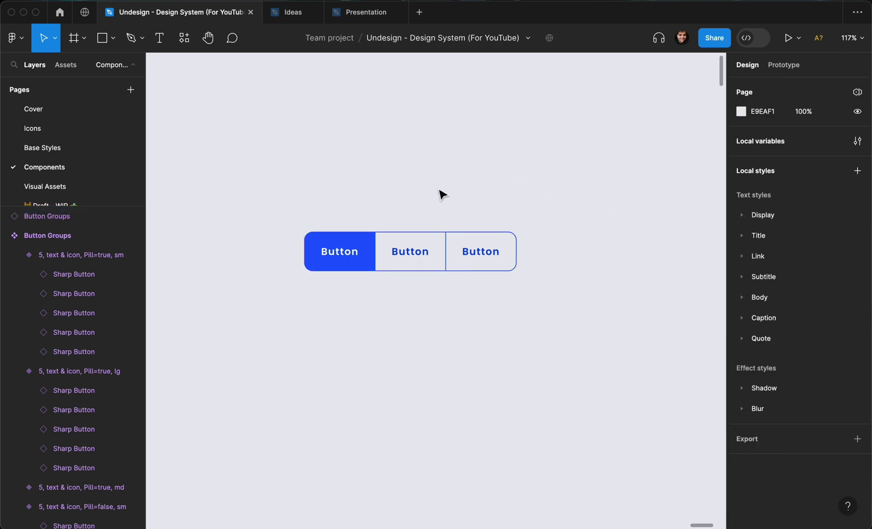
scroll(369, 198, "down", 5)
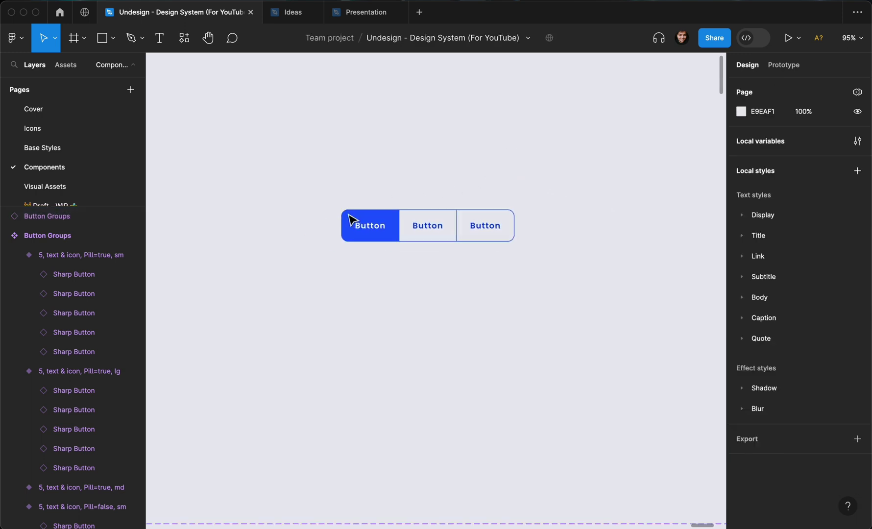